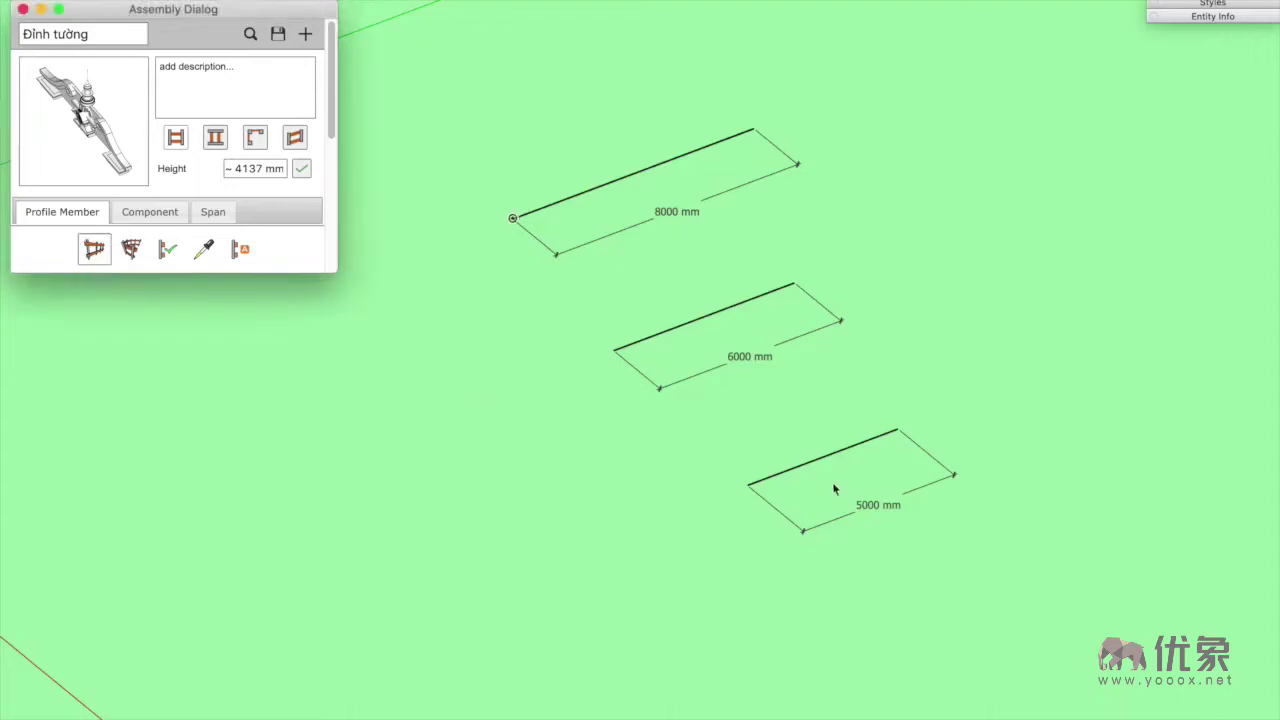
Generate the Đỉnh tường pediment on the 5000 mm and 6000 mm spans
left_click(716, 517)
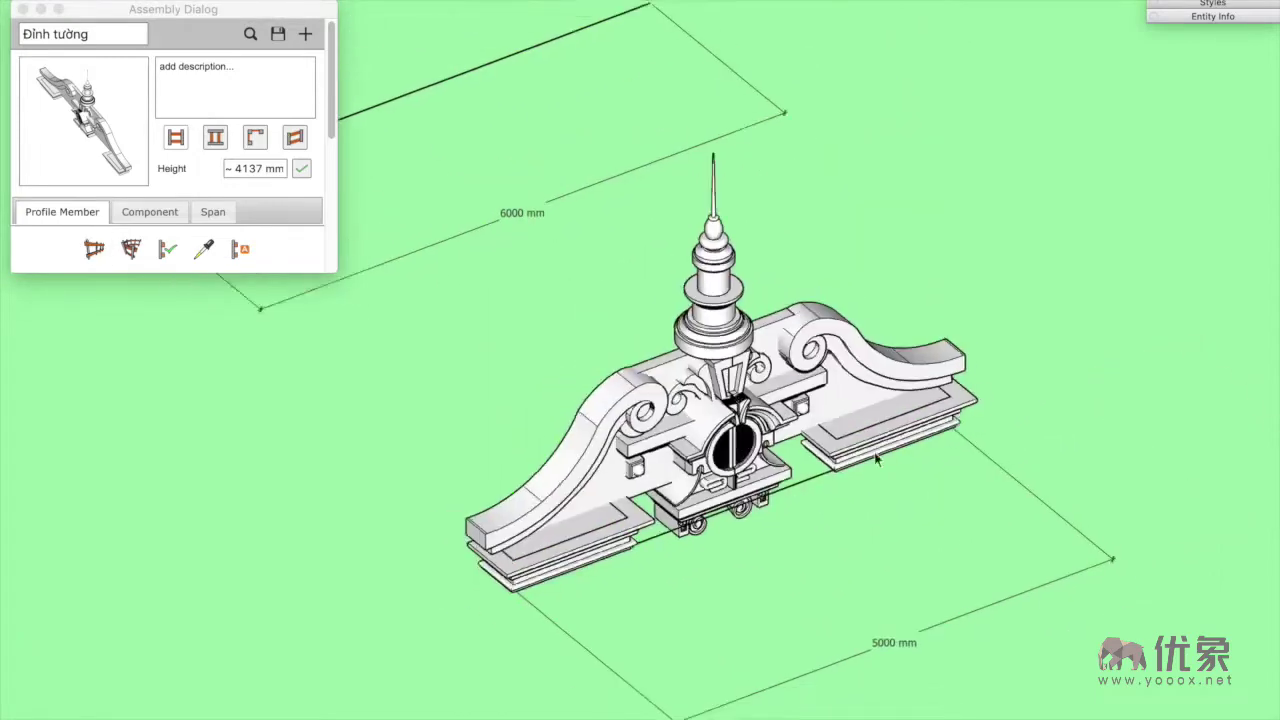
scroll(708, 484, "down", 5)
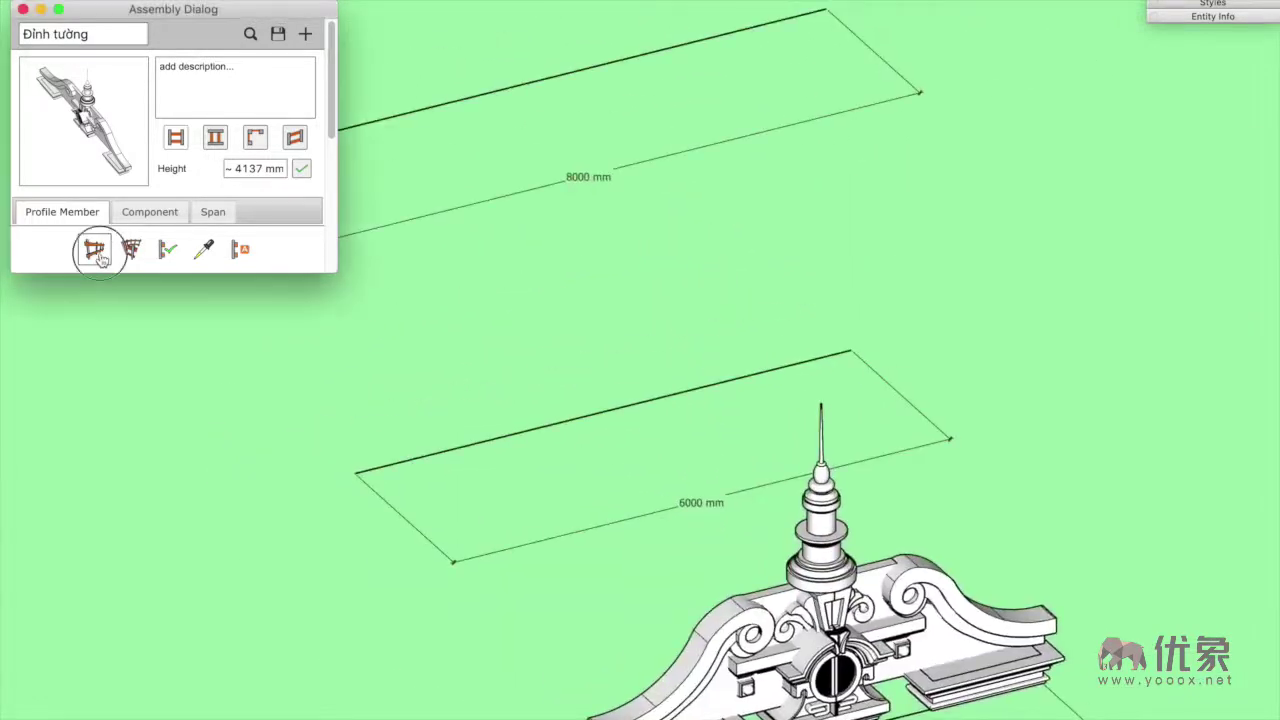
middle_click_drag(420, 330, 561, 280)
left_click(569, 221)
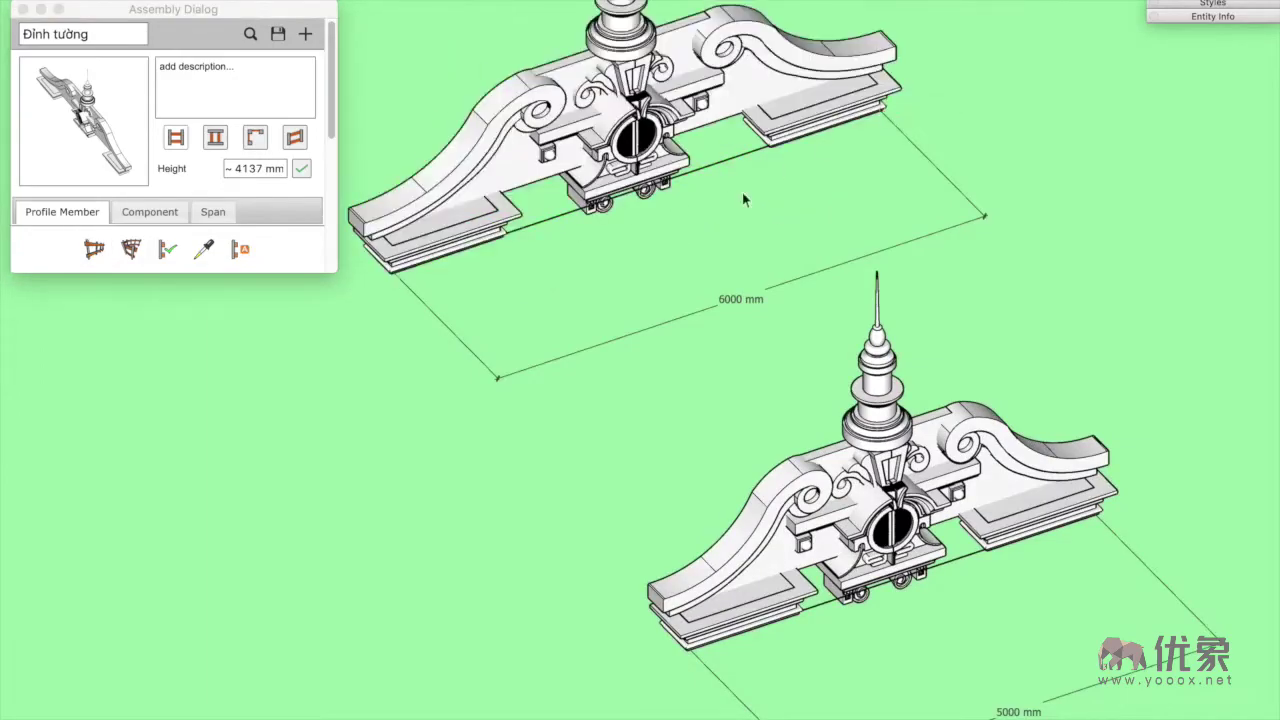
middle_click_drag(749, 200, 708, 449)
Add the pediment on the 8000 mm span, then place a Khung cửa door frame on the 2120 mm line
left_click(93, 249)
scroll(457, 378, "up", 2)
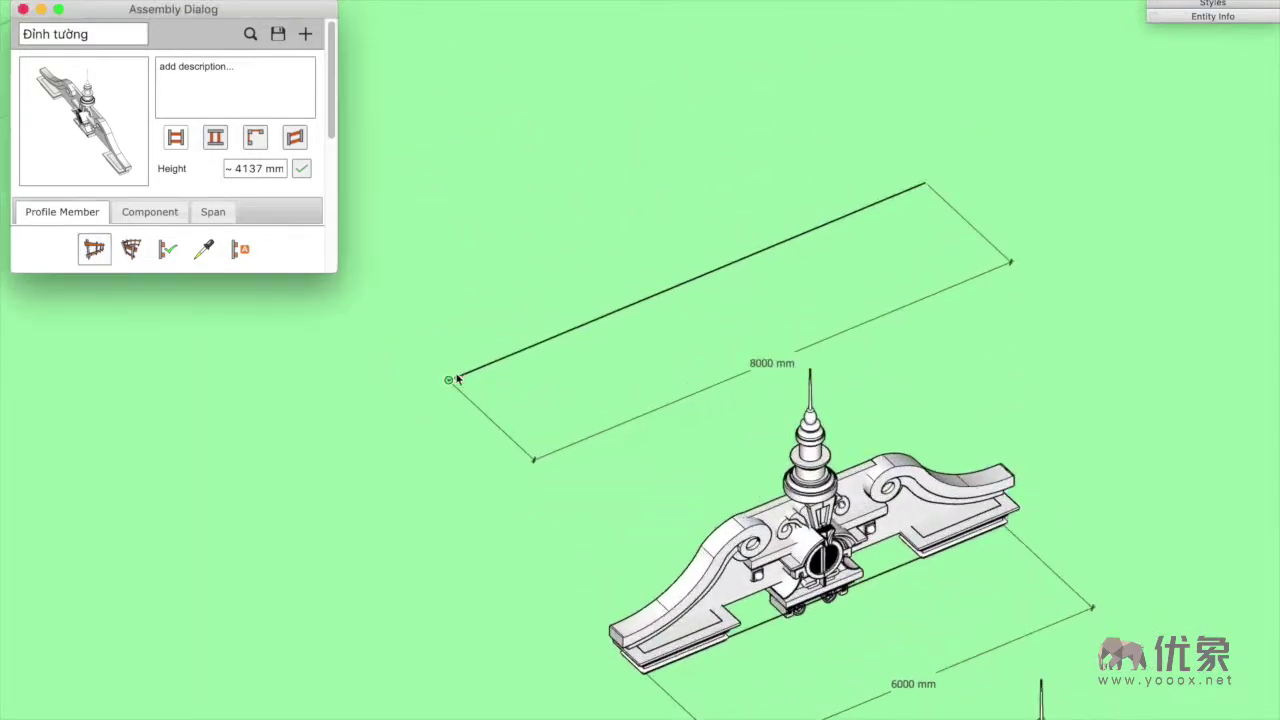
left_click(905, 187)
scroll(608, 237, "up", 5)
mouse_move(608, 237)
middle_mouse_down()
mouse_move(718, 505)
mouse_move(814, 457)
middle_mouse_up()
scroll(718, 505, "down", 5)
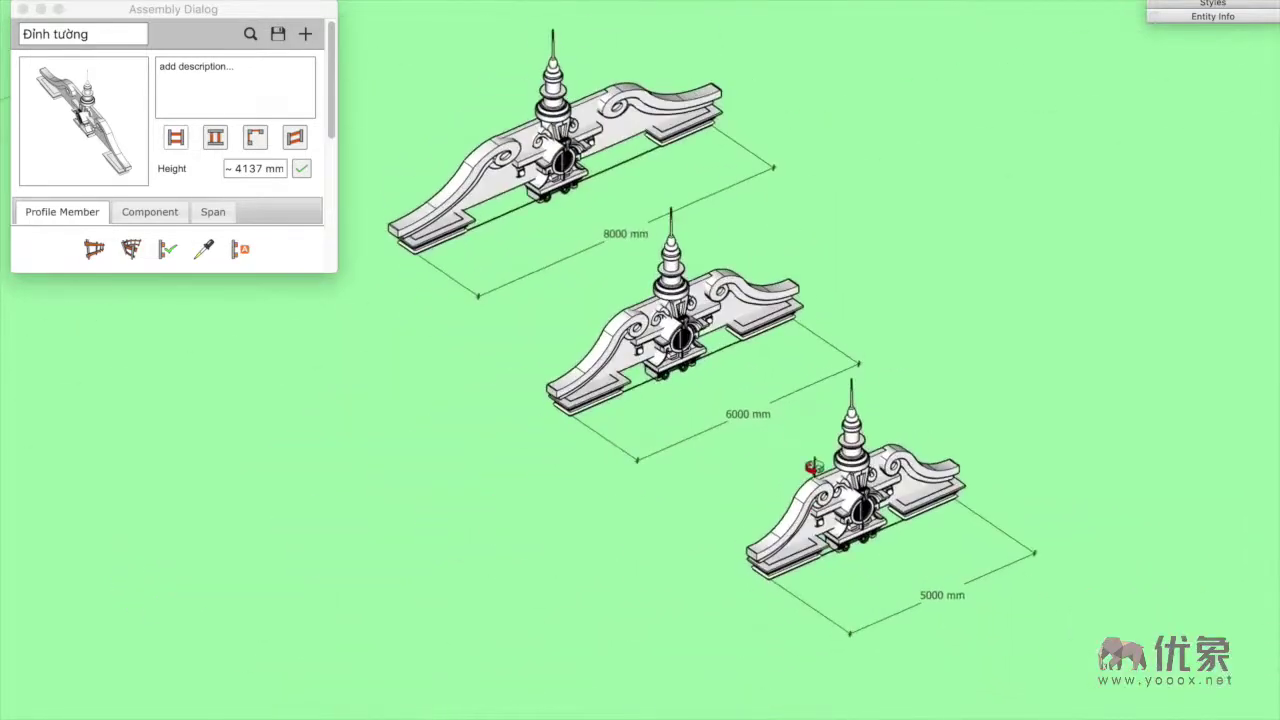
left_click(95, 249)
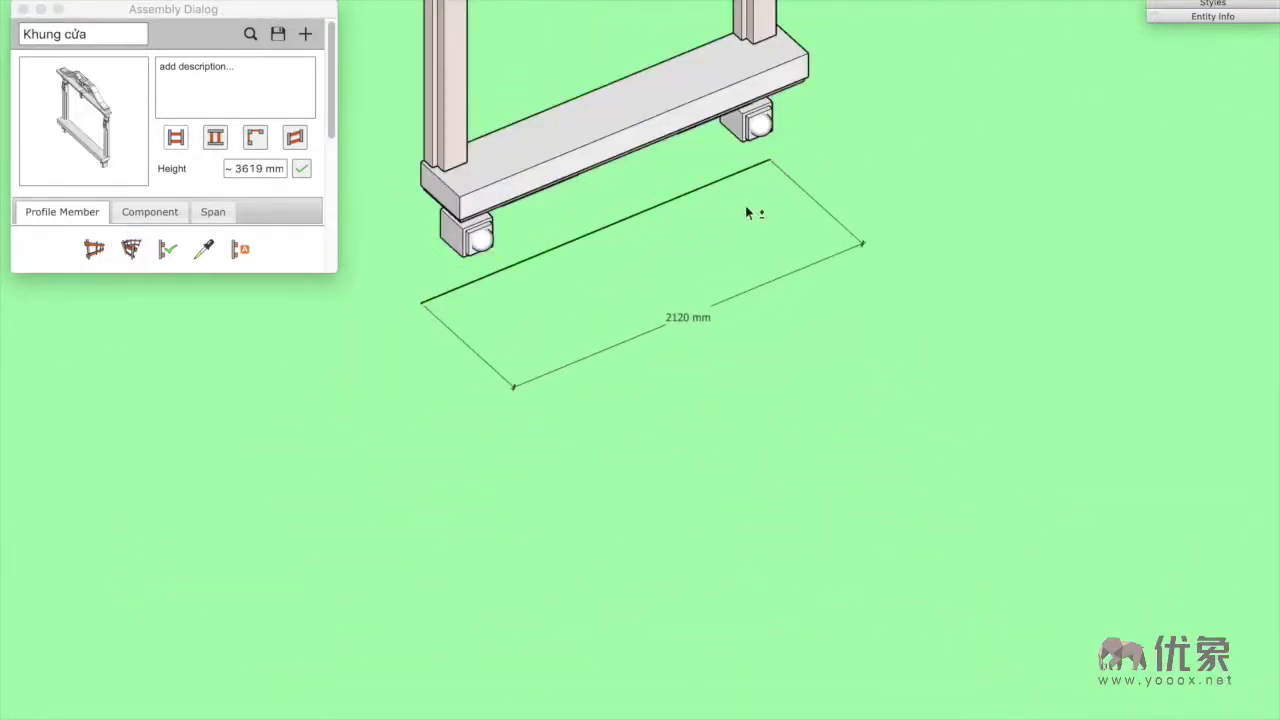
Build a Khung cửa door frame on the 2600 mm span
scroll(748, 212, "down", 3)
mouse_move(749, 420)
middle_mouse_down()
mouse_move(666, 434)
mouse_move(832, 434)
mouse_move(624, 483)
middle_mouse_up()
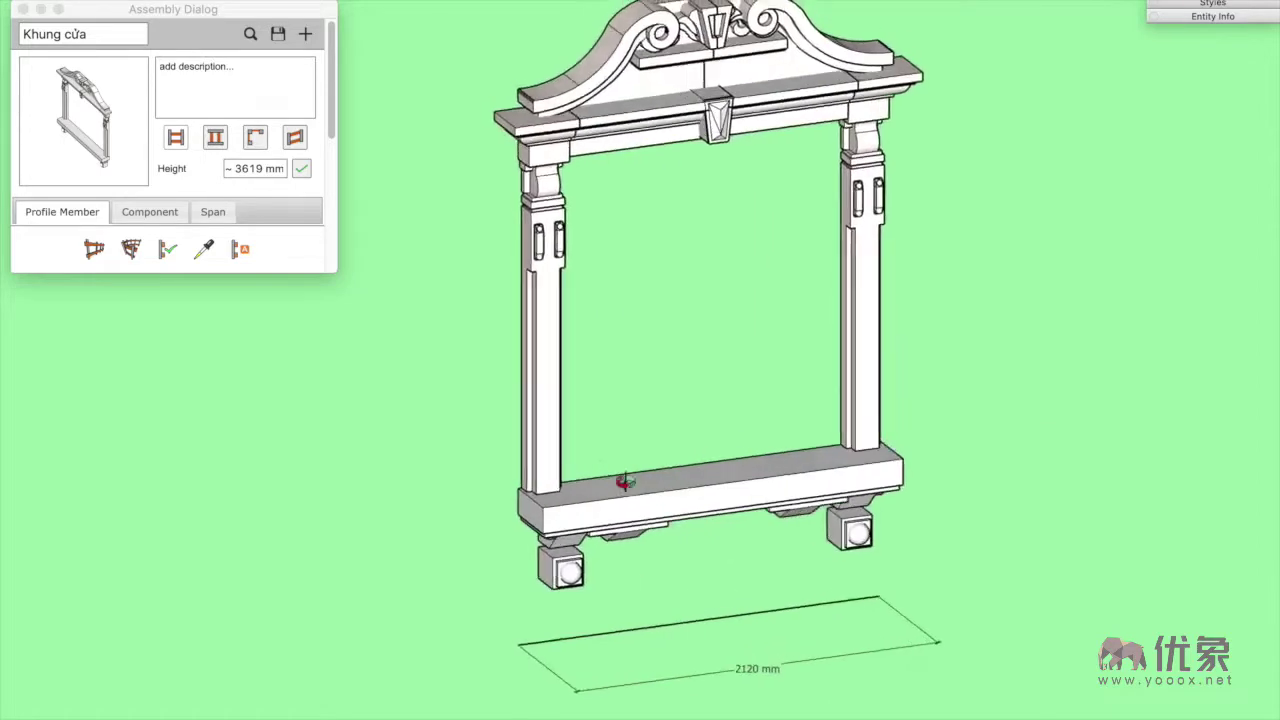
scroll(624, 483, "down", 3)
scroll(791, 420, "up", 4)
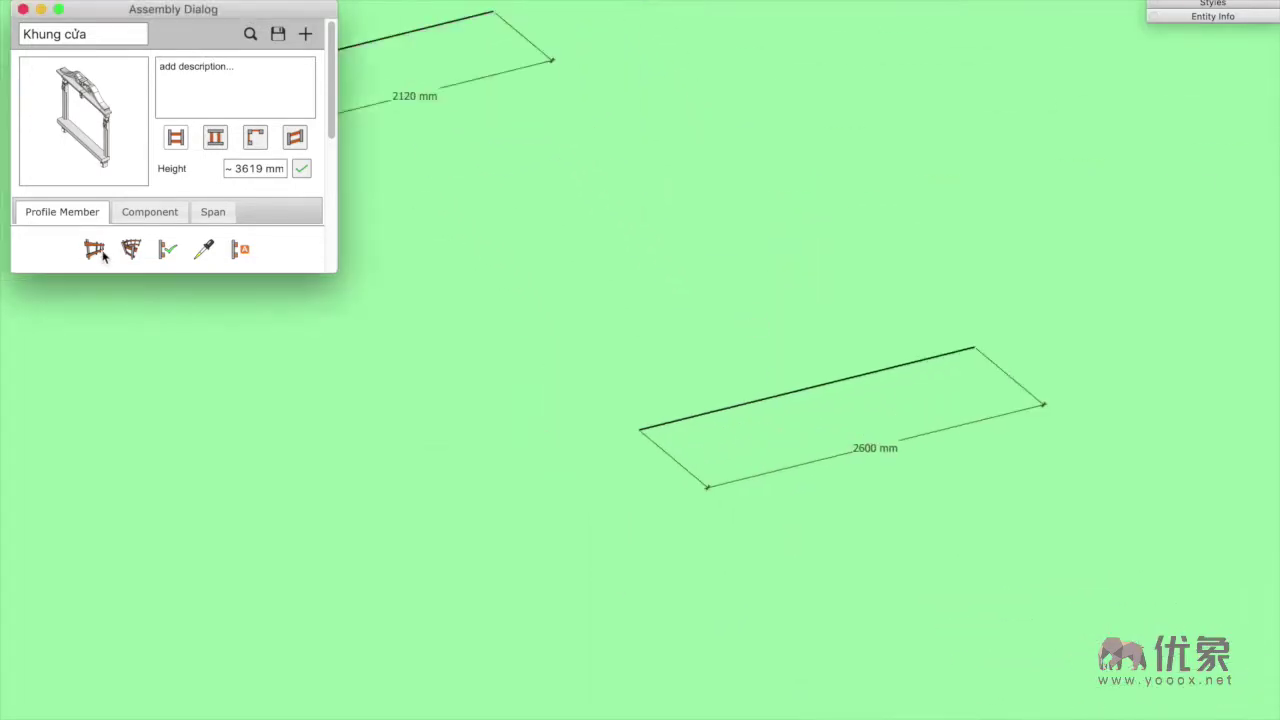
left_click(639, 430)
scroll(729, 594, "up", 3)
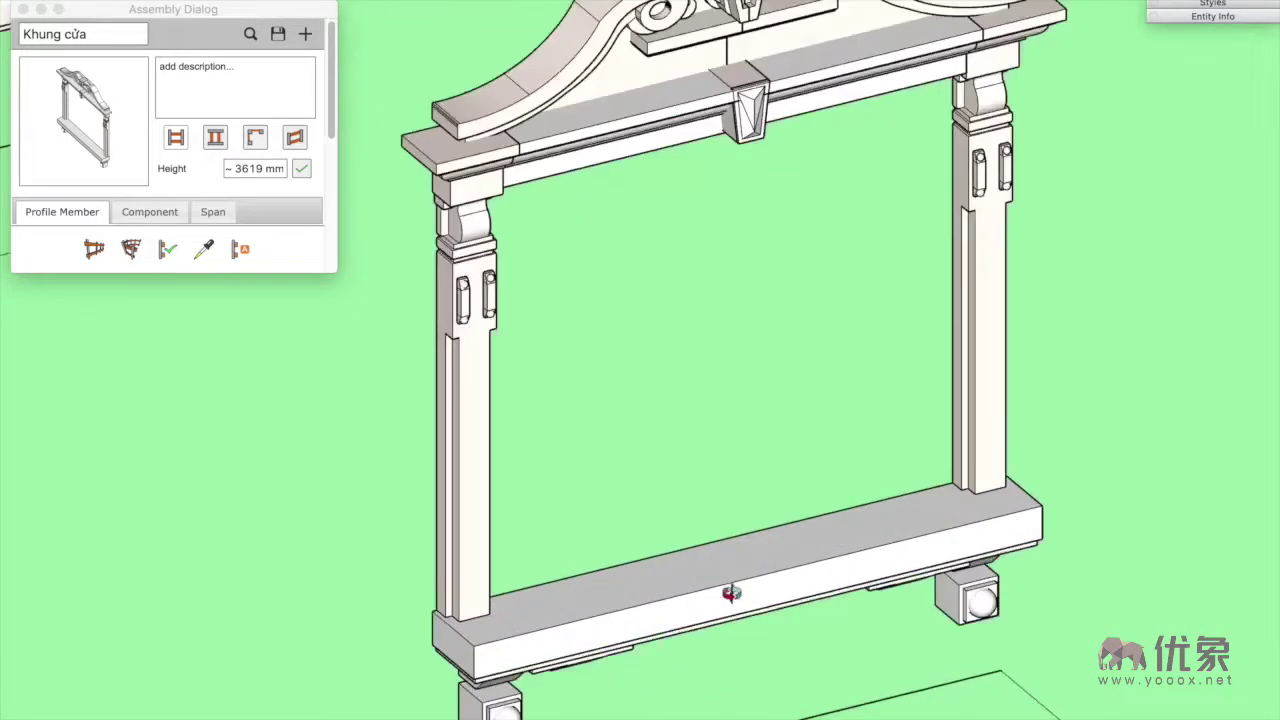
scroll(706, 464, "up", 3)
scroll(706, 464, "down", 5)
middle_click_drag(523, 686, 878, 579)
Build another Khung cửa door frame on the 3000 mm span
scroll(640, 171, "up", 5)
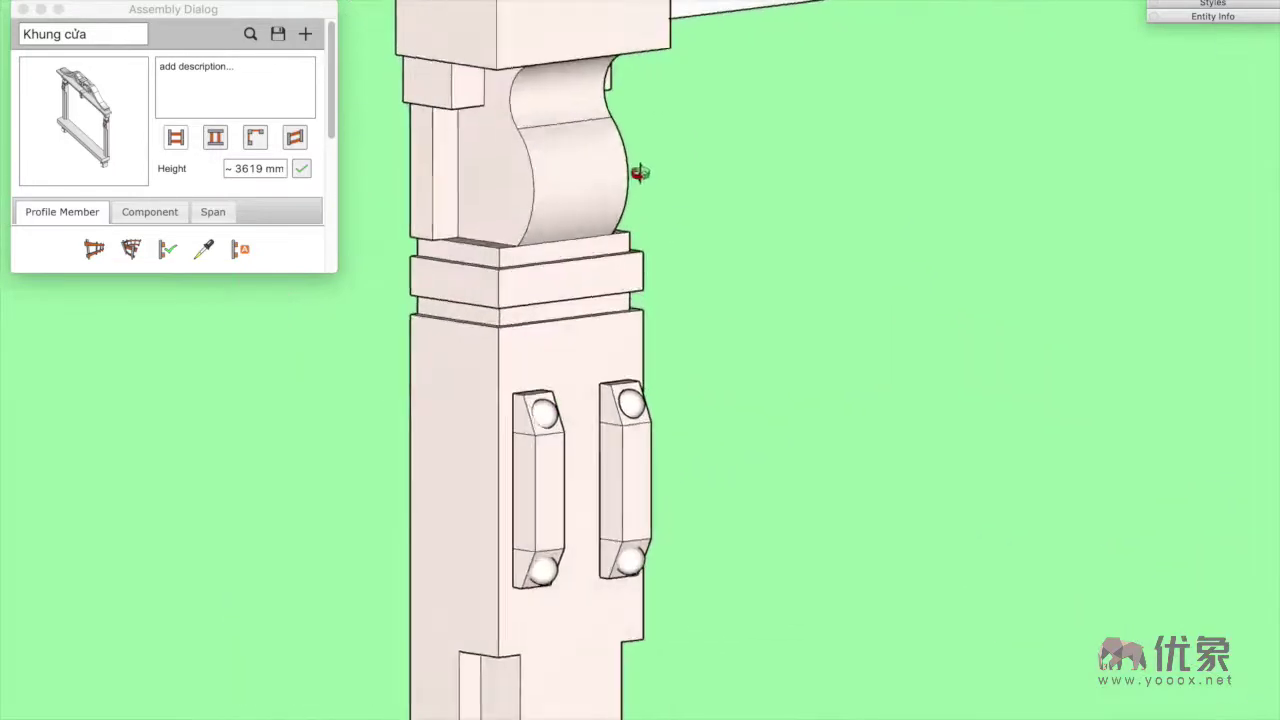
scroll(690, 369, "down", 5)
scroll(690, 369, "down", 5)
scroll(750, 457, "up", 2)
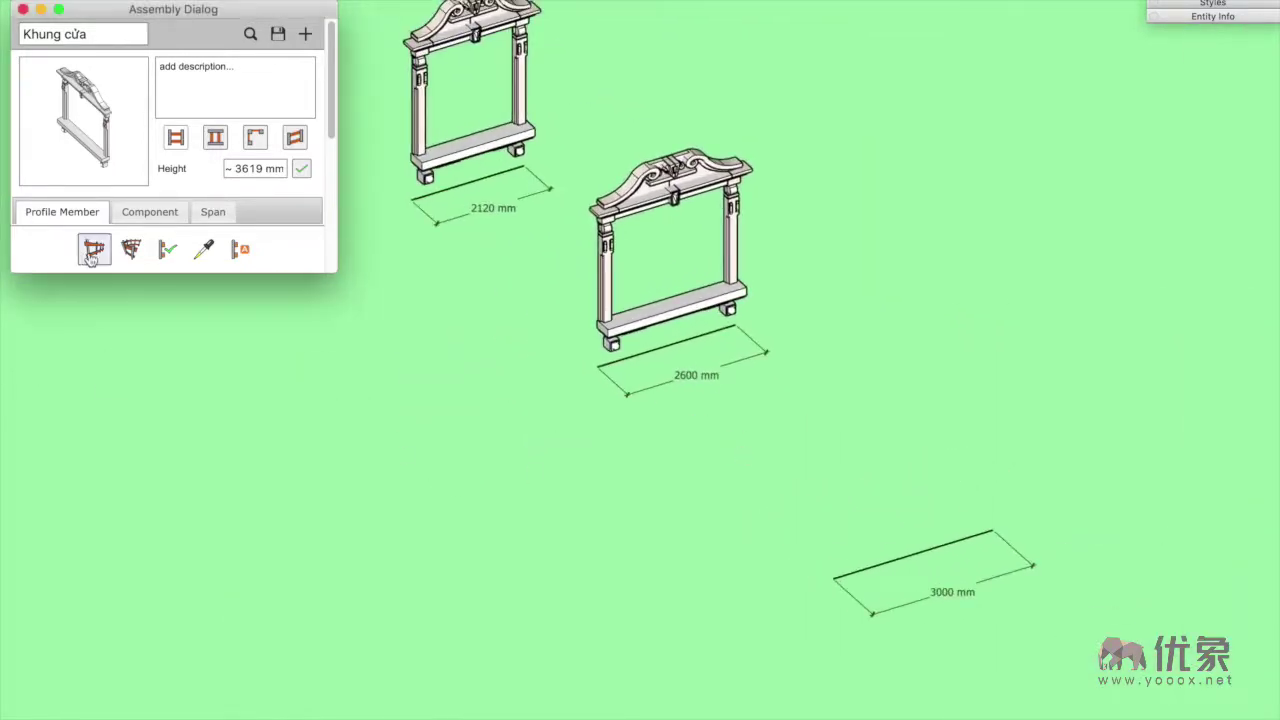
scroll(846, 503, "up", 2)
left_click(1063, 520)
scroll(980, 551, "up", 3)
scroll(895, 458, "up", 3)
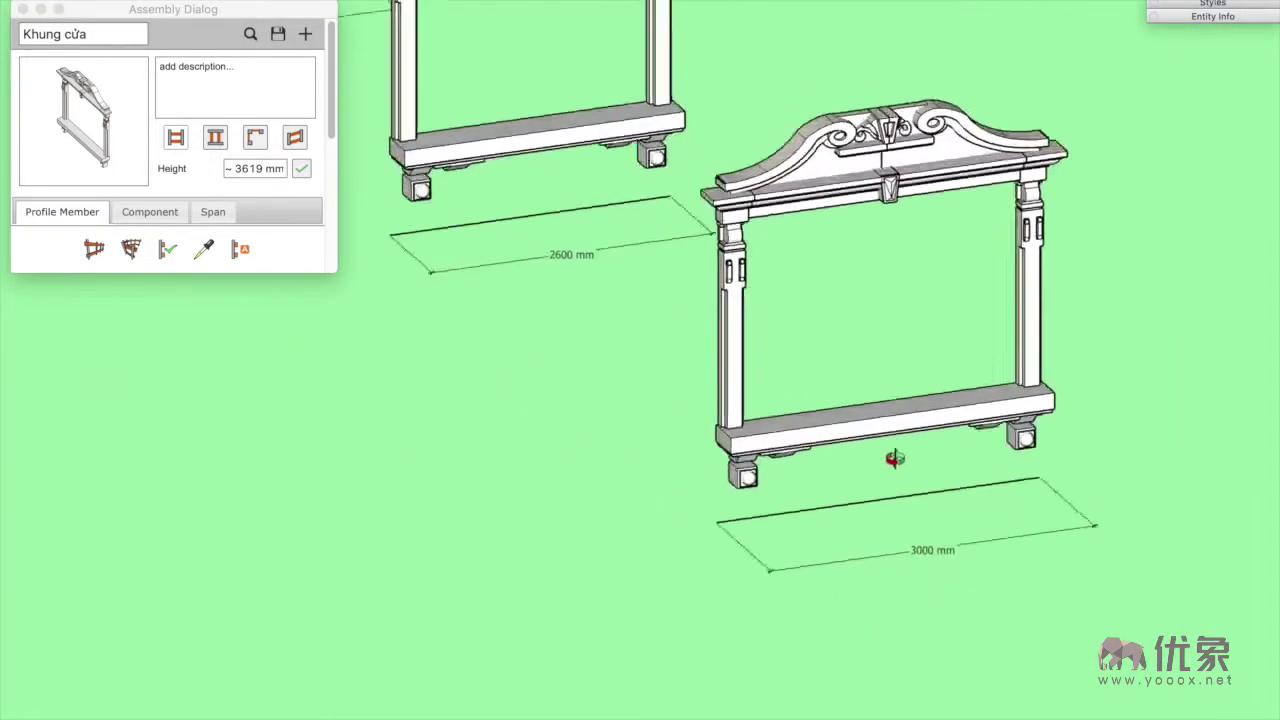
scroll(979, 552, "down", 3)
scroll(930, 556, "down", 3)
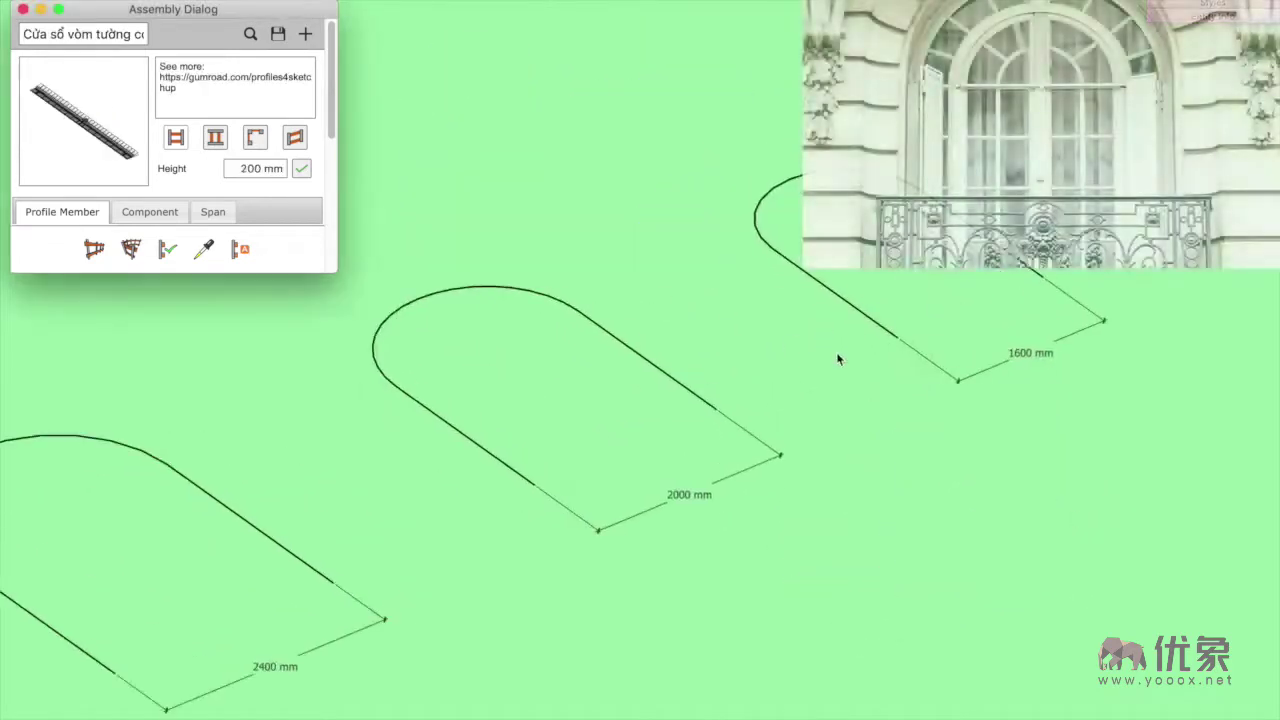
Generate the Cửa sổ vòm tường arched window along the 2800 mm arch path
scroll(483, 393, "up", 3)
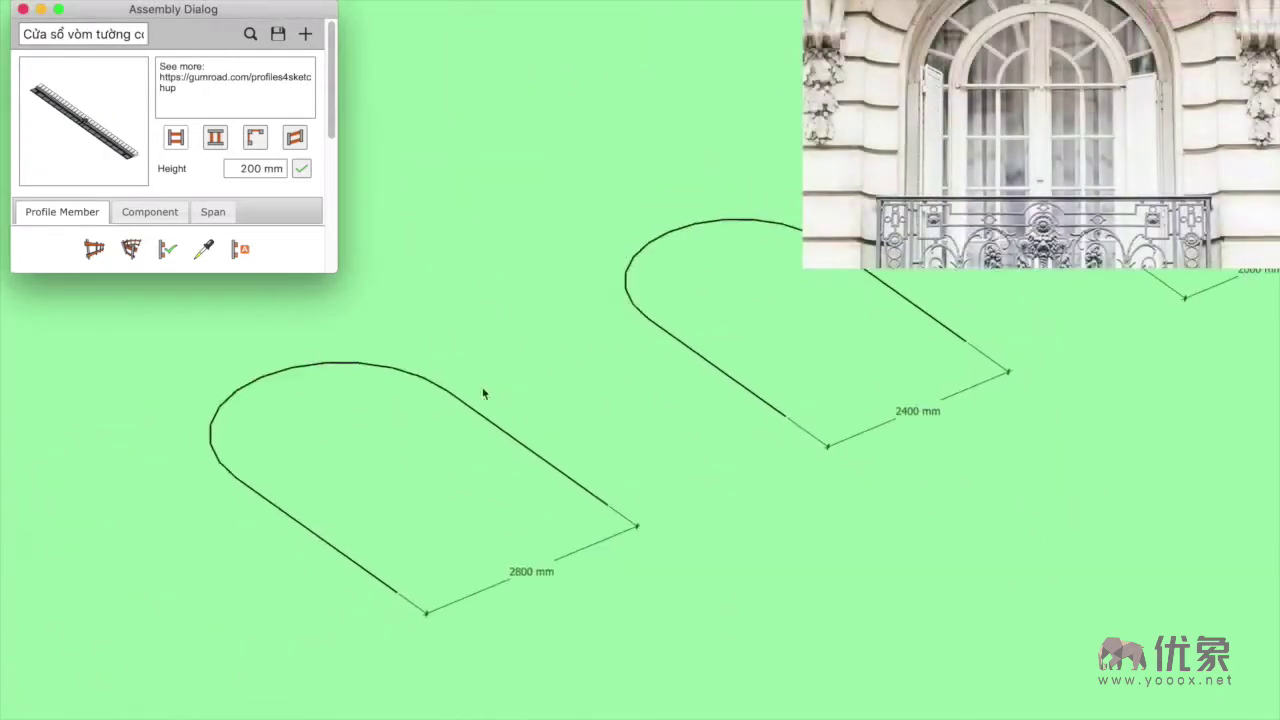
left_click_drag(466, 350, 168, 518)
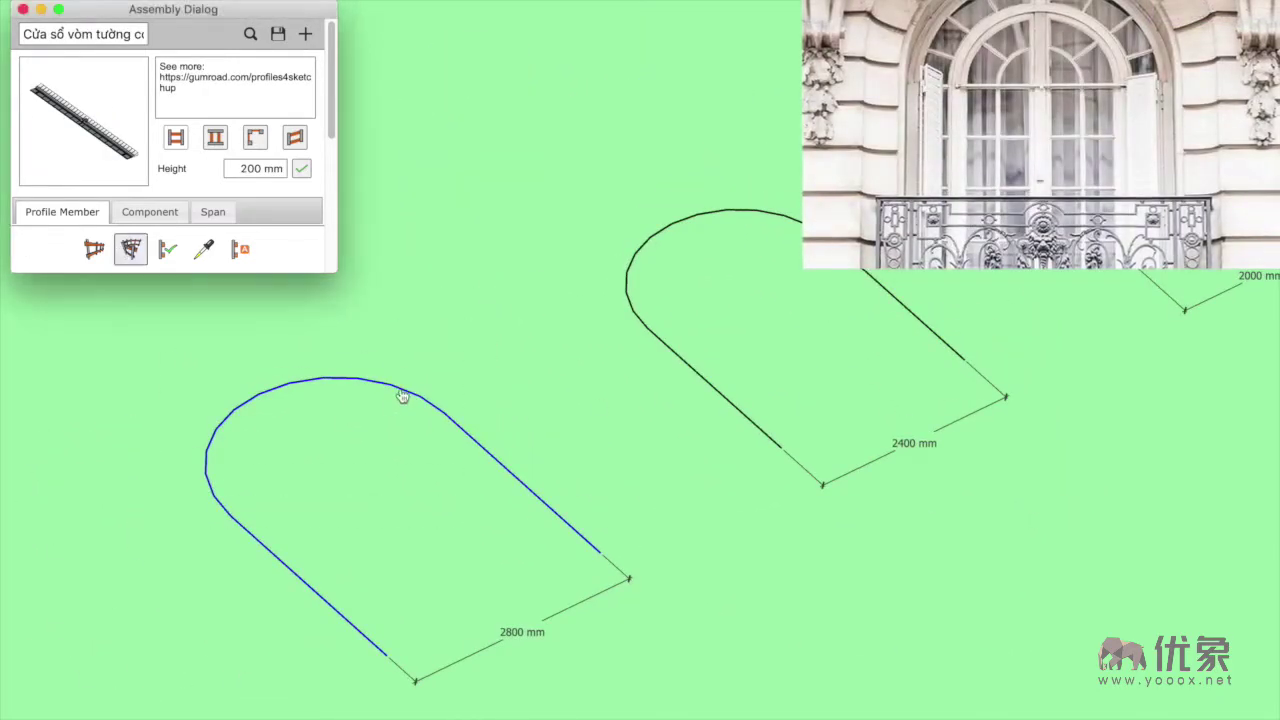
left_click(429, 421)
scroll(626, 427, "up", 3)
mouse_move(626, 427)
middle_mouse_down()
mouse_move(653, 362)
mouse_move(438, 455)
mouse_move(826, 514)
middle_mouse_up()
scroll(826, 514, "up", 3)
scroll(701, 524, "down", 5)
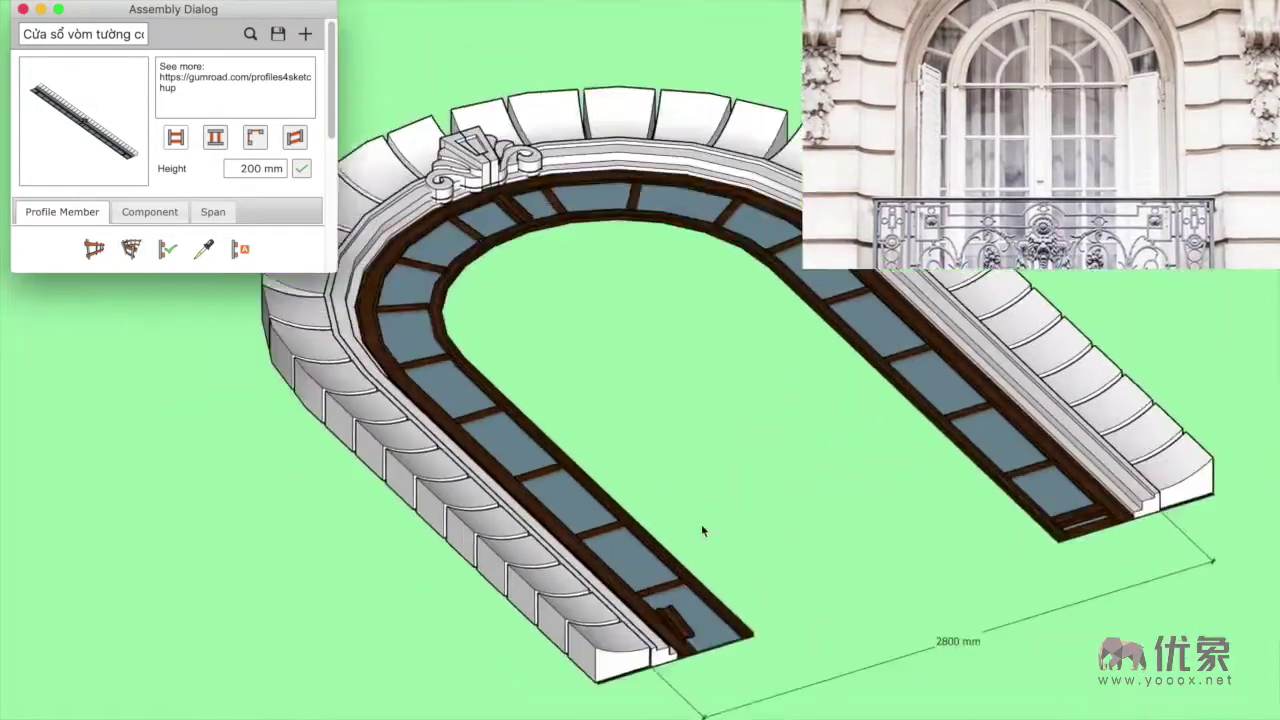
scroll(665, 588, "up", 3)
scroll(665, 588, "down", 3)
Generate the arched window on the 2400 mm arch path
middle_click_drag(617, 608, 277, 451, "shift")
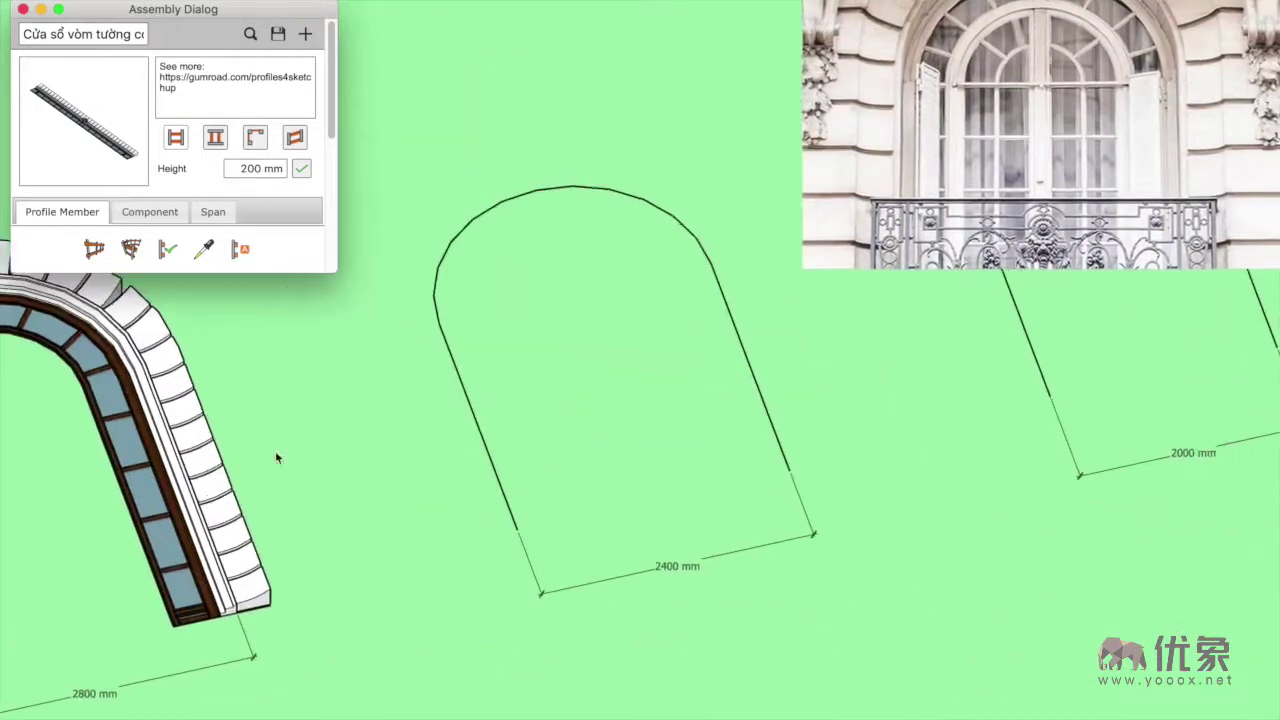
left_click_drag(735, 150, 466, 350)
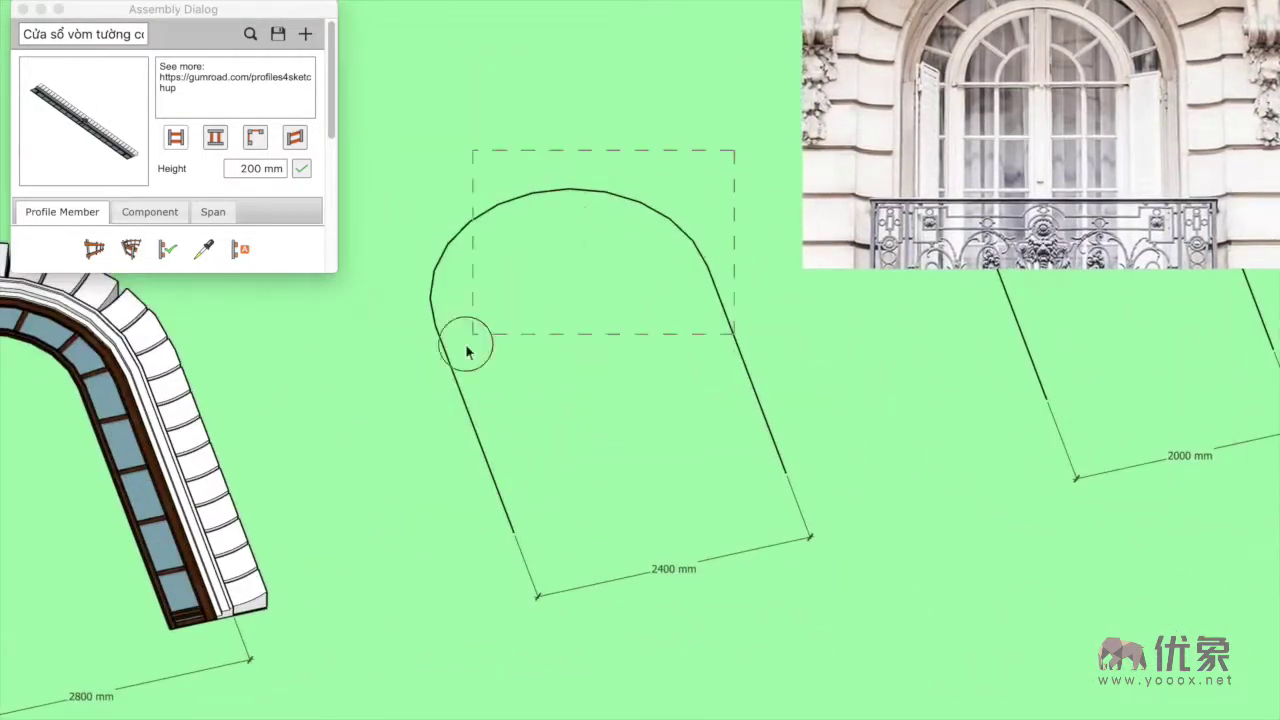
left_click(563, 277)
scroll(603, 540, "up", 3)
mouse_move(603, 540)
middle_mouse_down()
mouse_move(608, 240)
mouse_move(723, 177)
mouse_move(724, 377)
middle_mouse_up()
scroll(724, 377, "down", 3)
middle_click_drag(640, 423, 480, 440, "shift")
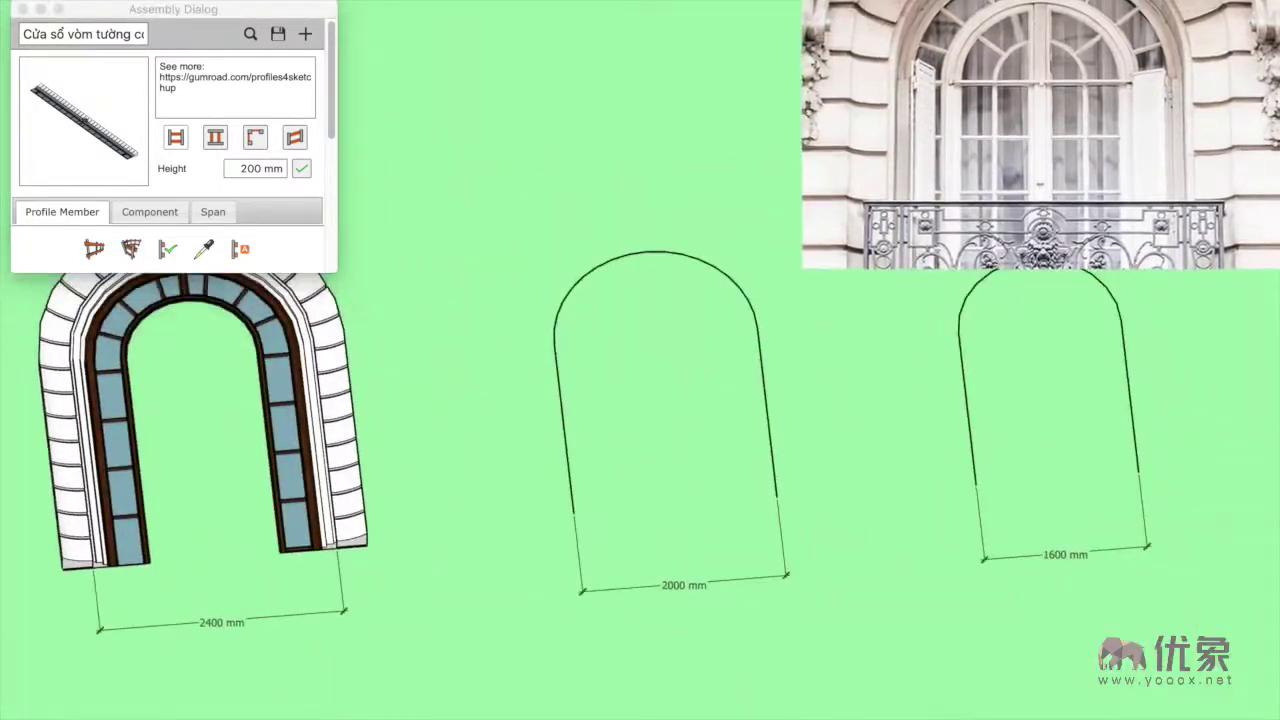
Generate arched windows on the 2000 mm and 1600 mm arch paths
left_click(784, 282)
mouse_move(784, 282)
middle_mouse_down()
mouse_move(700, 180)
mouse_move(689, 423)
middle_mouse_up()
scroll(689, 423, "down", 2)
left_click_drag(946, 175, 387, 603)
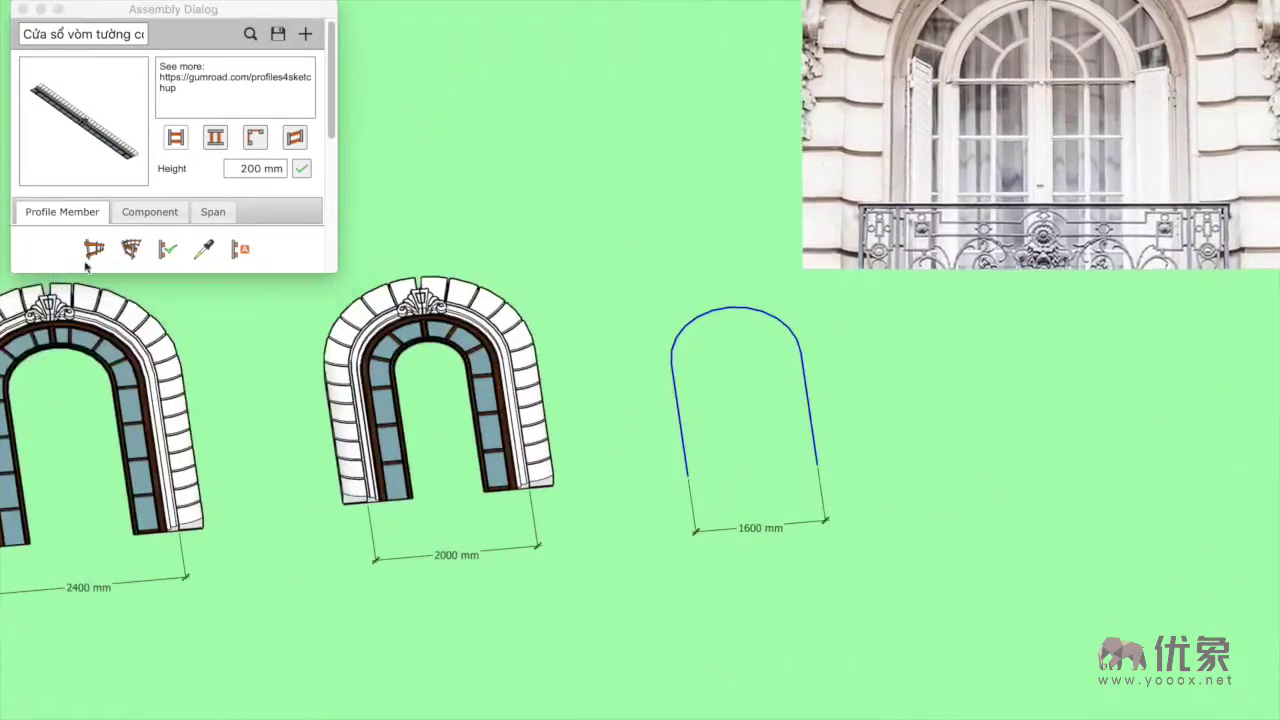
scroll(453, 377, "down", 3)
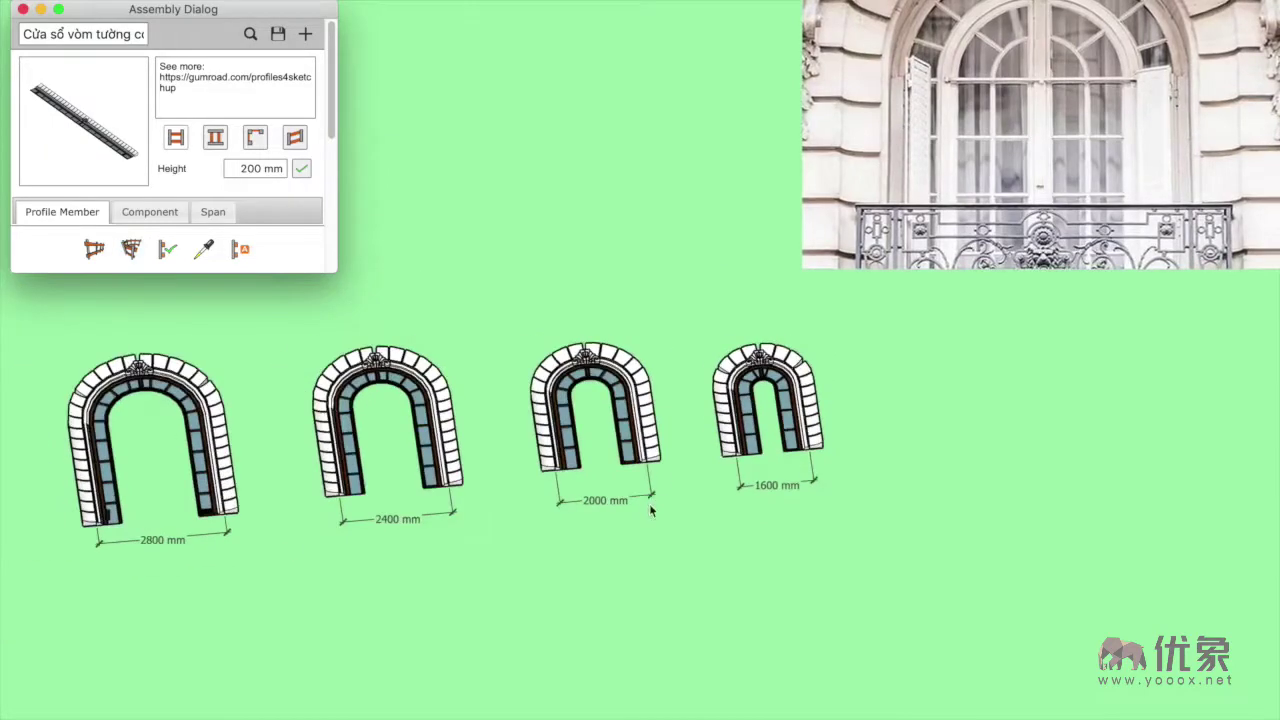
mouse_move(453, 377)
middle_mouse_down("shift")
mouse_move(755, 227)
mouse_move(760, 420)
middle_mouse_up("shift")
key("t")
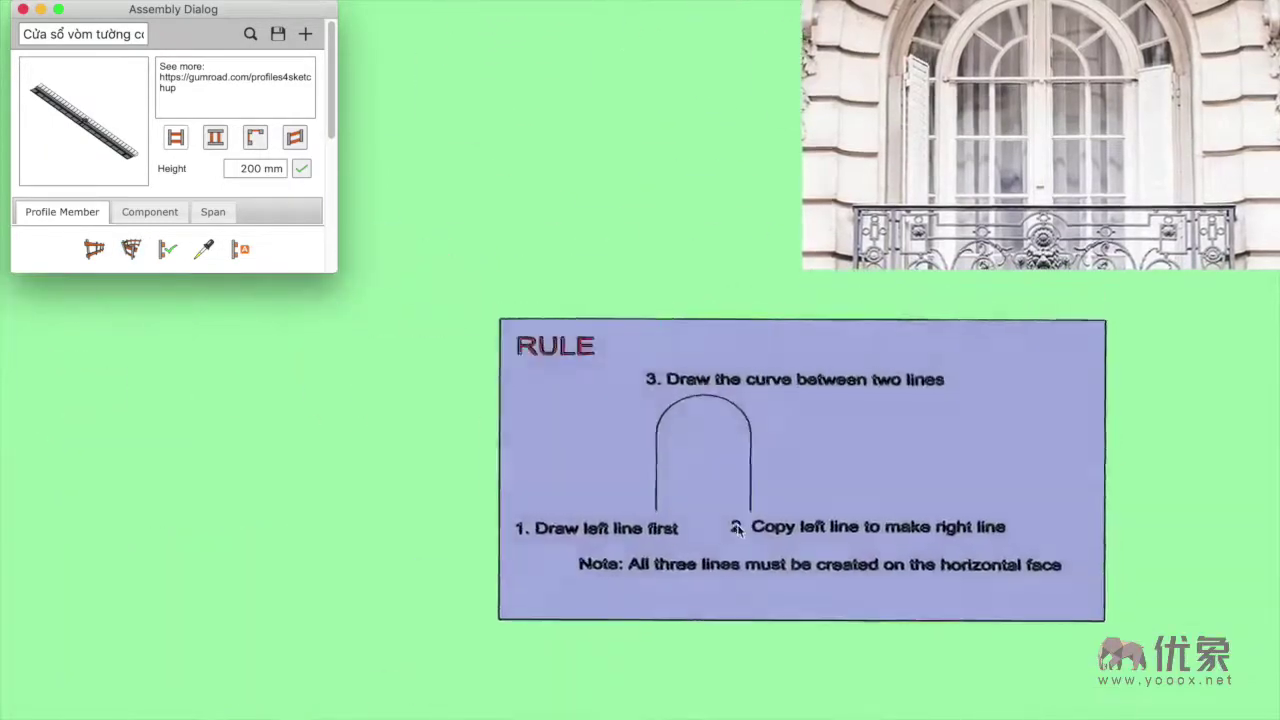
scroll(785, 490, "up", 3)
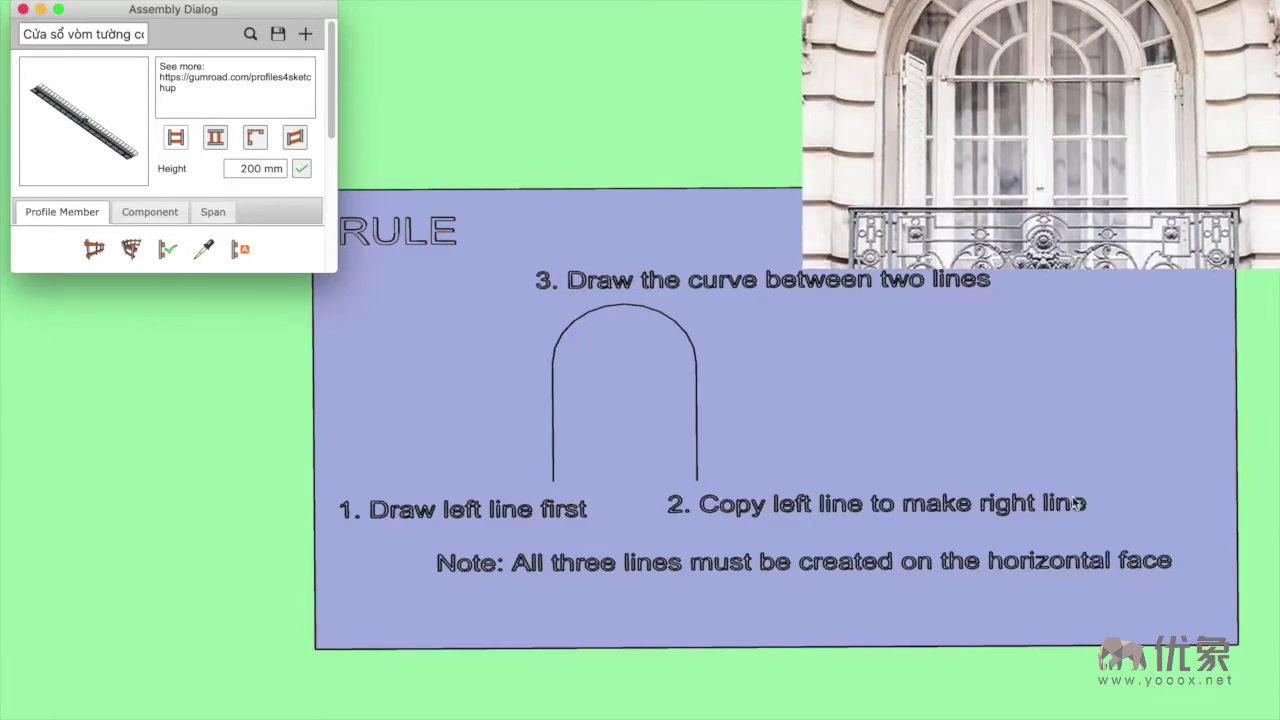
middle_click_drag(1078, 505, 990, 470)
scroll(903, 454, "up", 3)
middle_click_drag(949, 377, 762, 360)
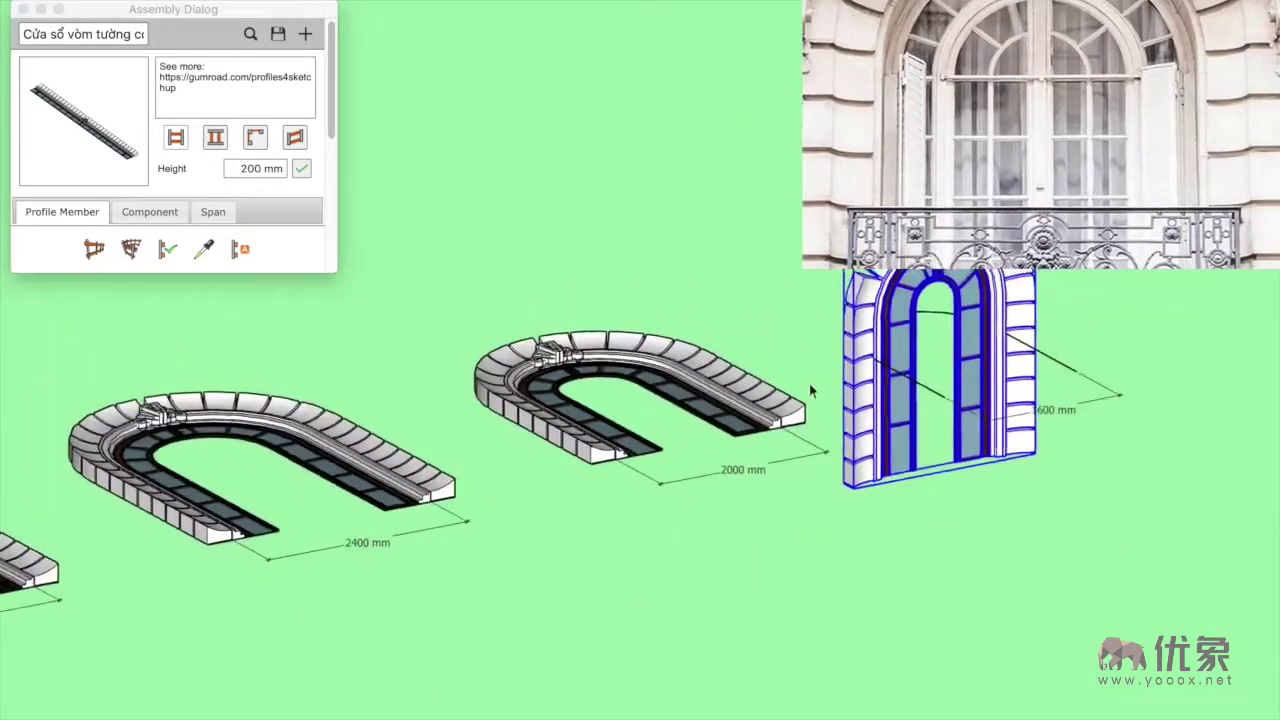
scroll(762, 360, "up", 3)
scroll(883, 298, "up", 2)
middle_click_drag(883, 298, 543, 495)
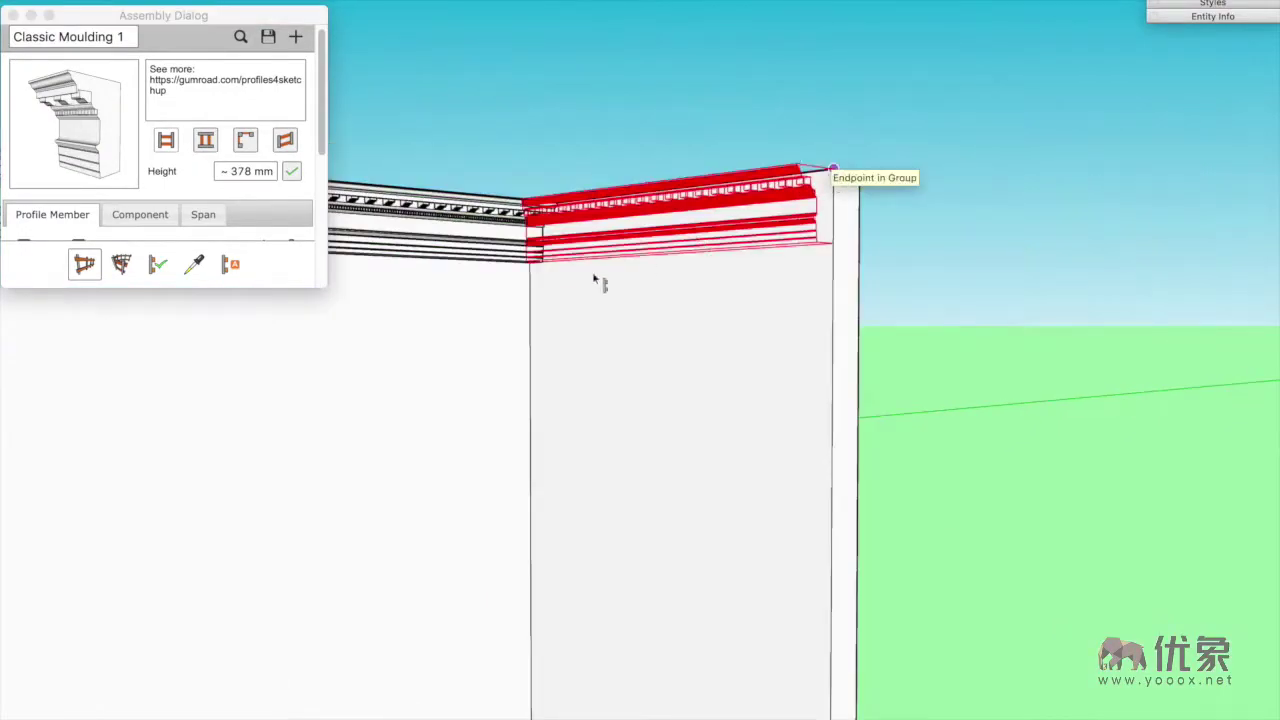
Commit the moulding along the wall top, then try Classic Moulding 3 and delete it
left_click(594, 279)
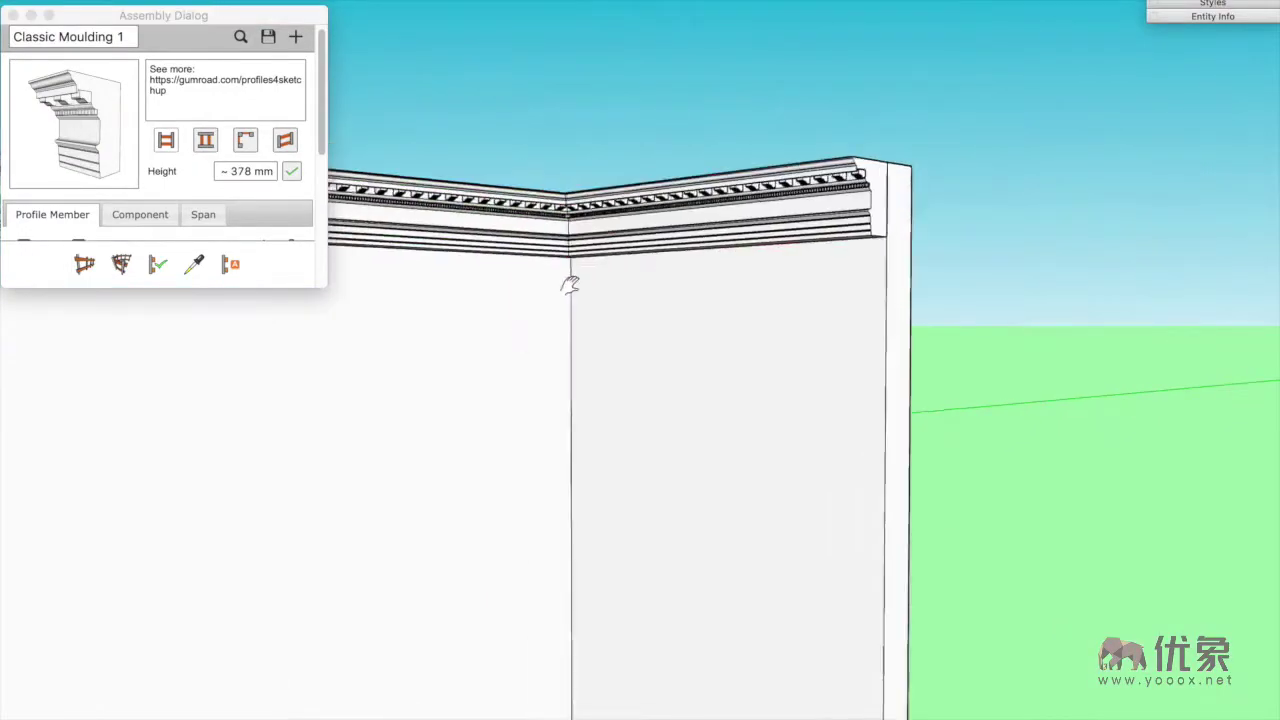
middle_click_drag(571, 280, 779, 295)
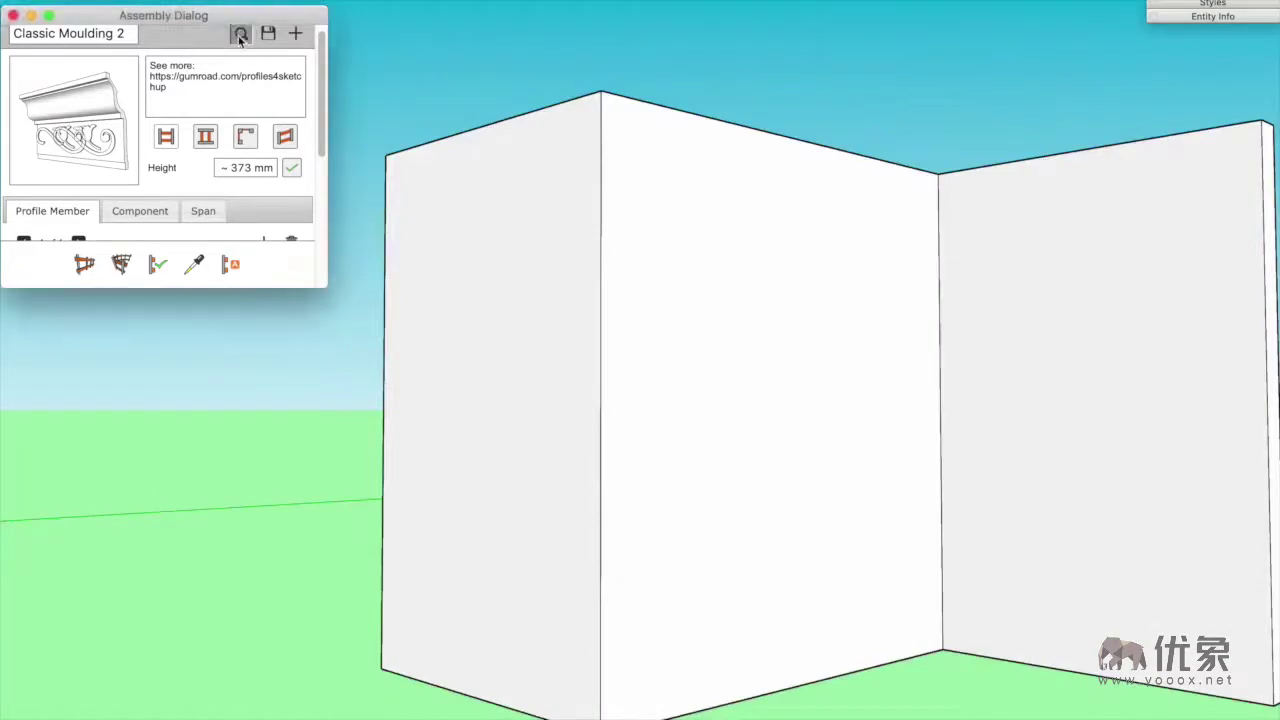
left_click(240, 36)
double_click(900, 140)
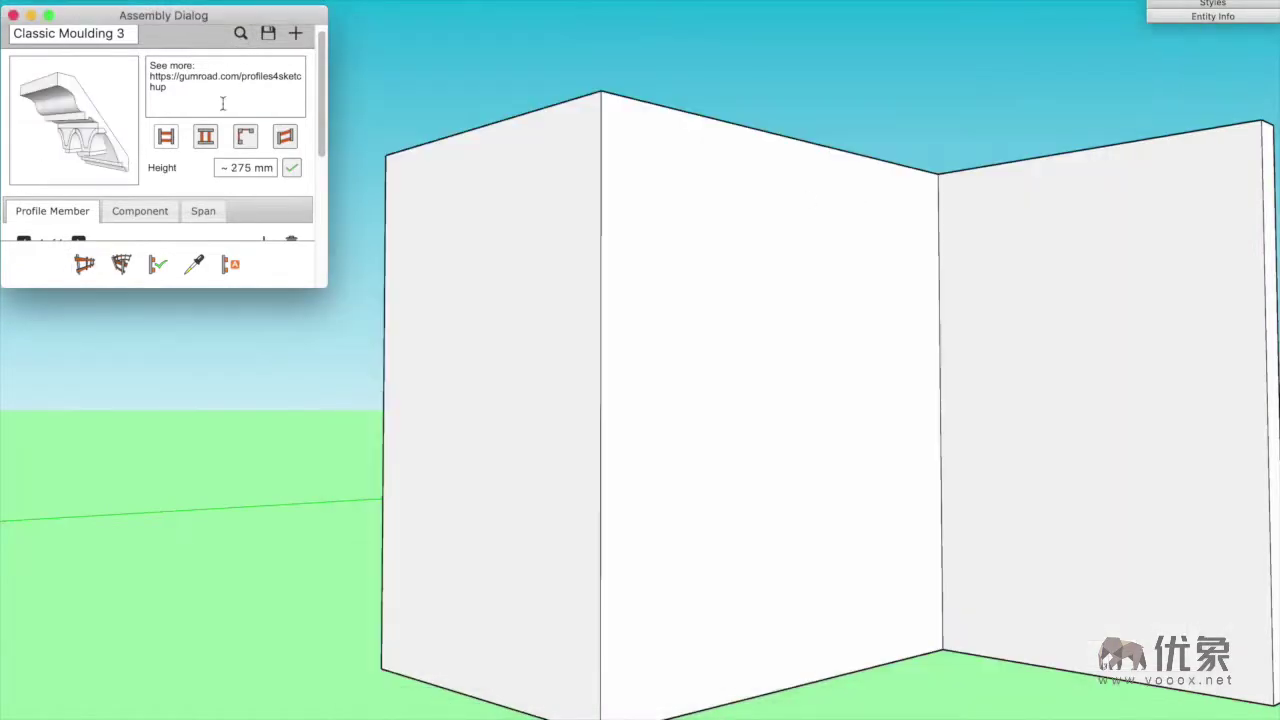
double_click(384, 158)
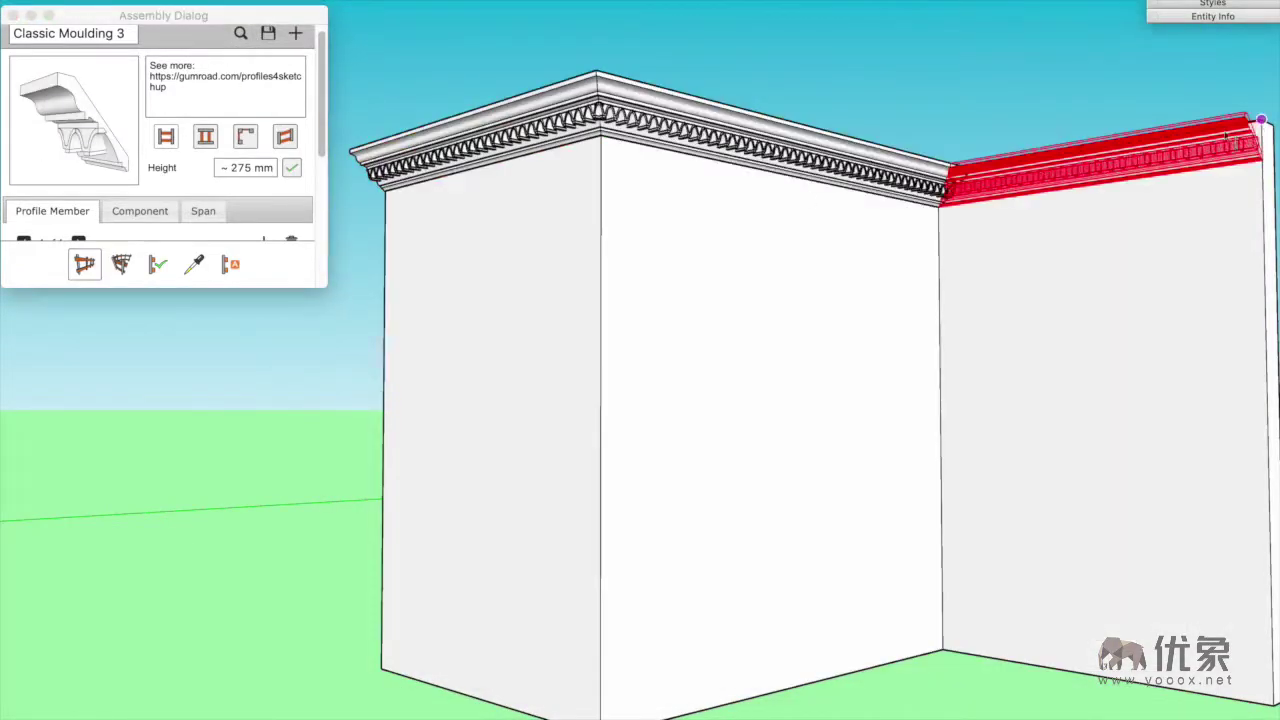
double_click(1262, 120)
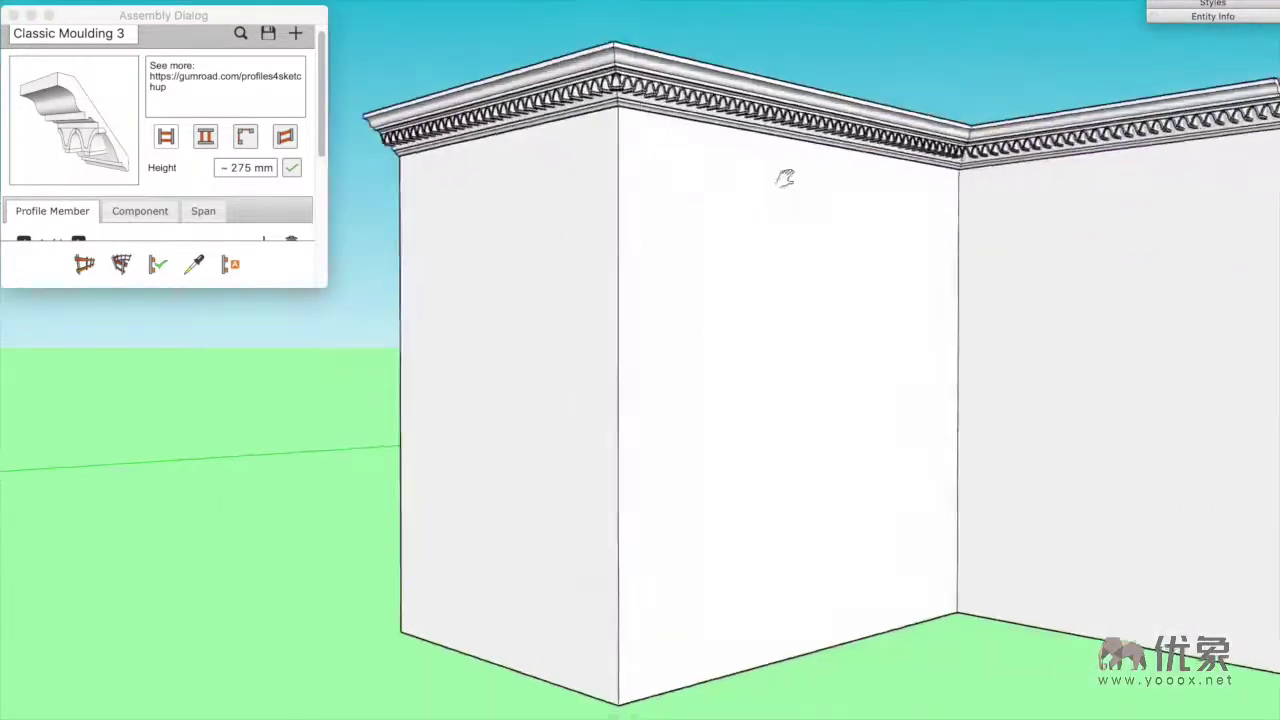
key("Delete")
Apply Classic Moulding 4 to the wall tops, then switch to Classic Moulding 5
left_click(240, 33)
double_click(1043, 157)
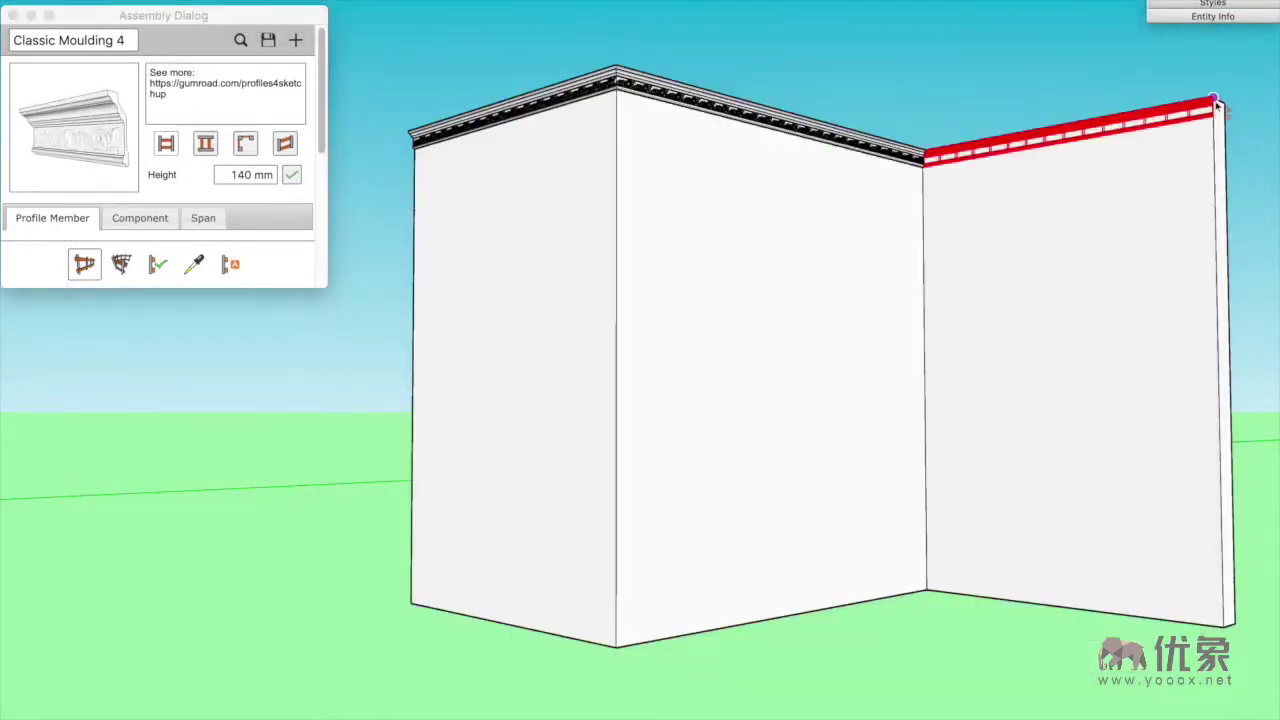
mouse_move(538, 95)
middle_mouse_down()
mouse_move(855, 230)
mouse_move(891, 354)
mouse_move(725, 133)
middle_mouse_up()
left_click(725, 133)
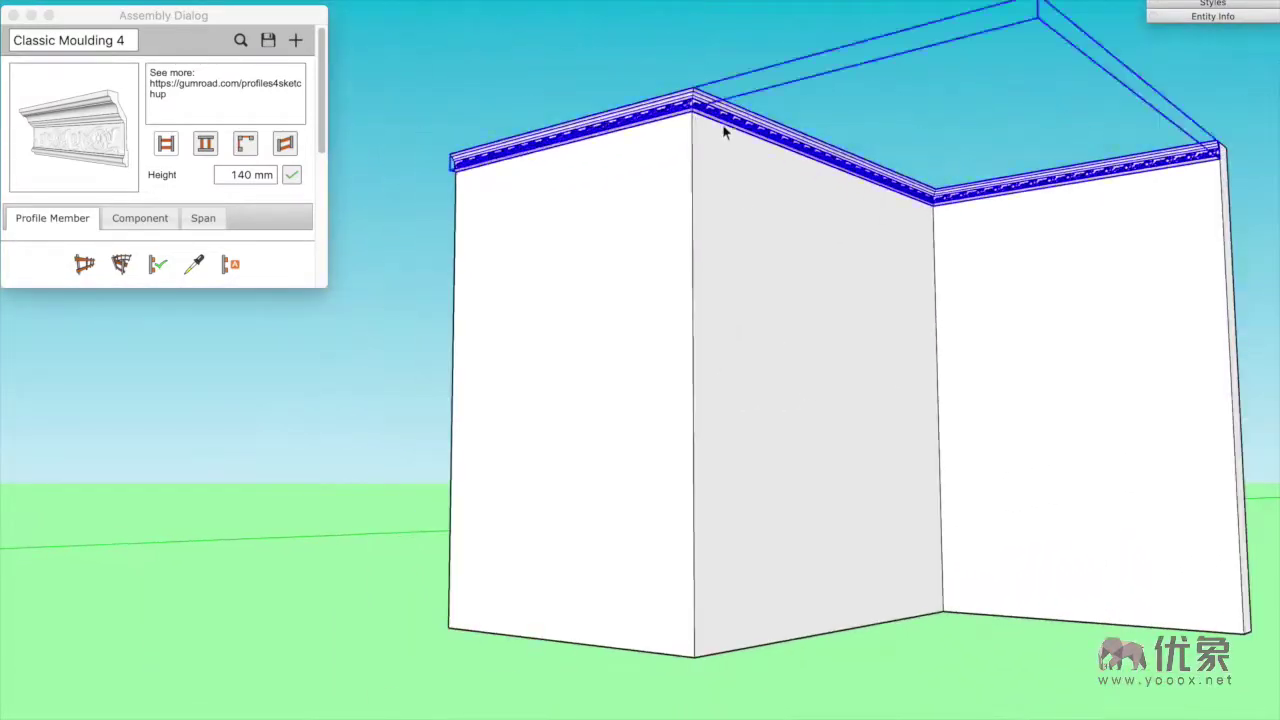
left_click(240, 40)
double_click(465, 313)
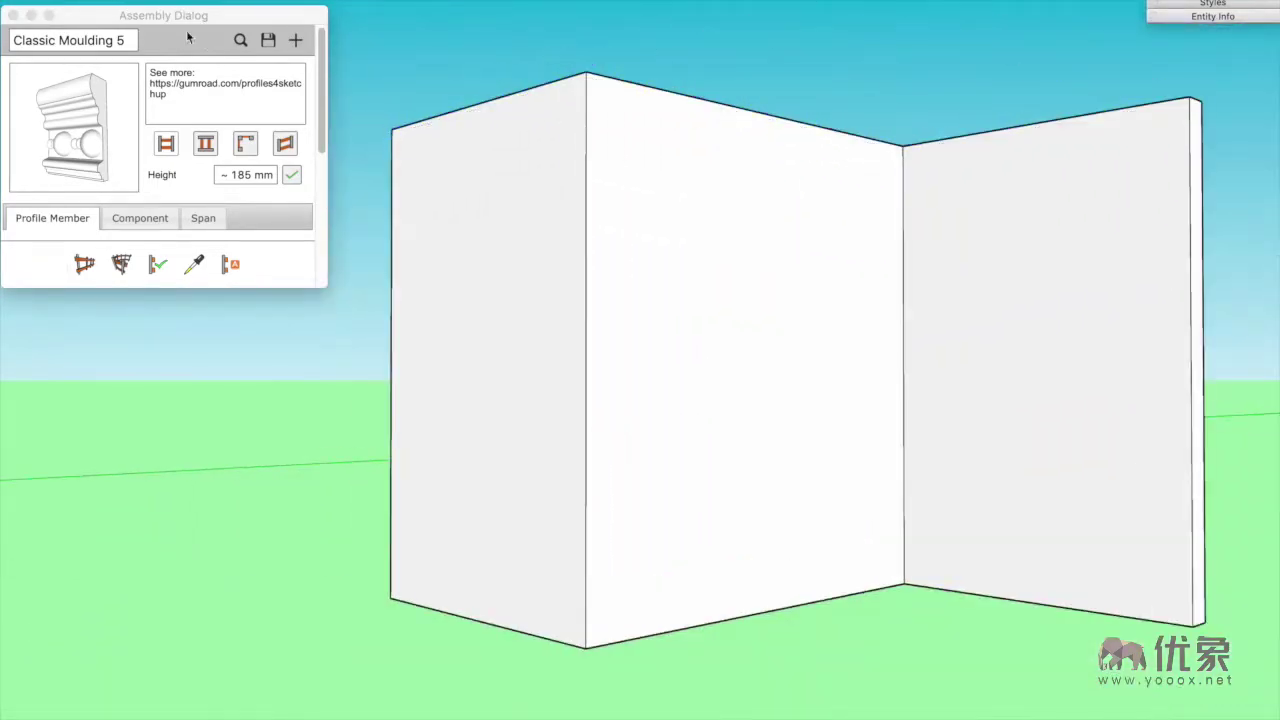
left_click(240, 40)
Run Classic Mouldings 6, 7 and 8 along the wall tops
double_click(600, 335)
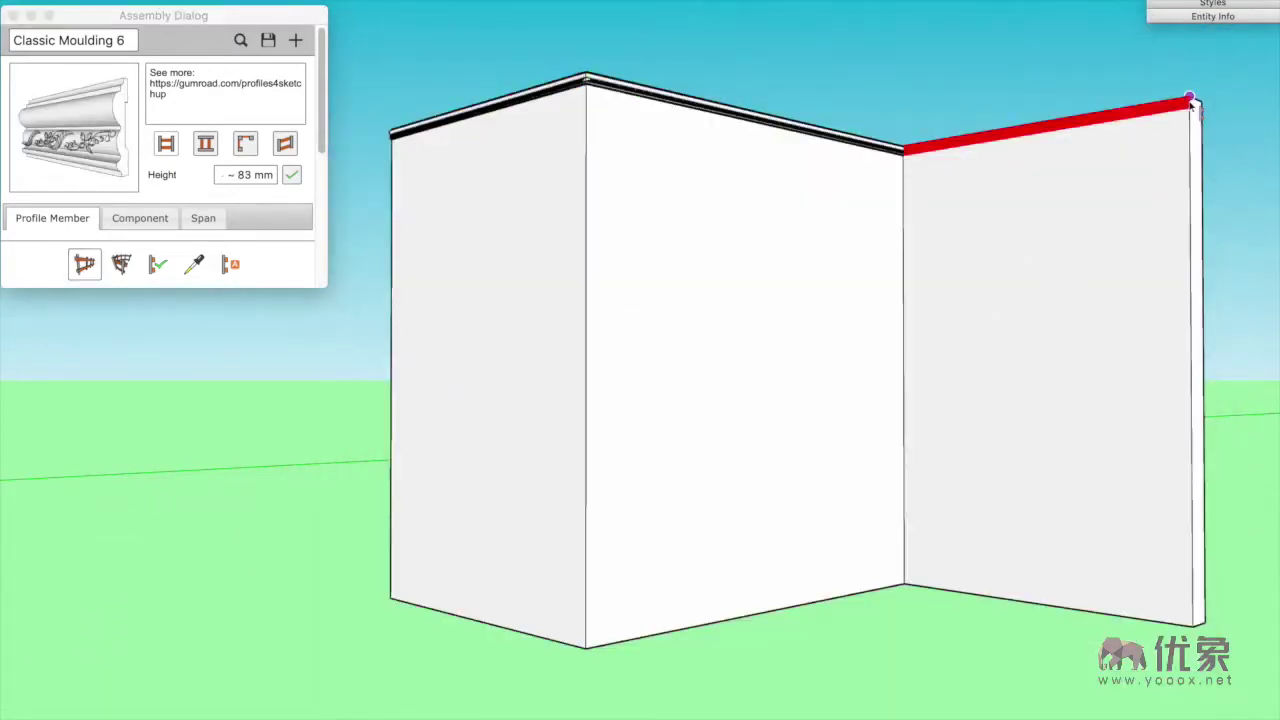
key("Return")
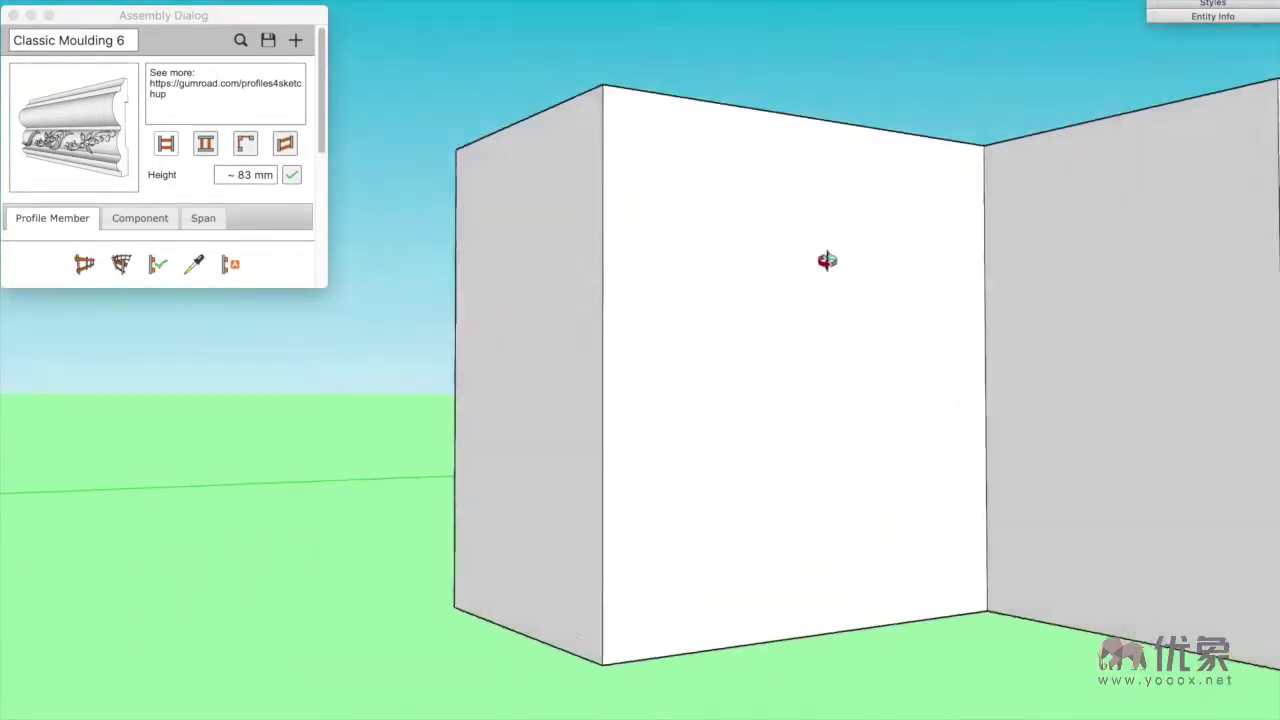
left_click(240, 42)
double_click(742, 340)
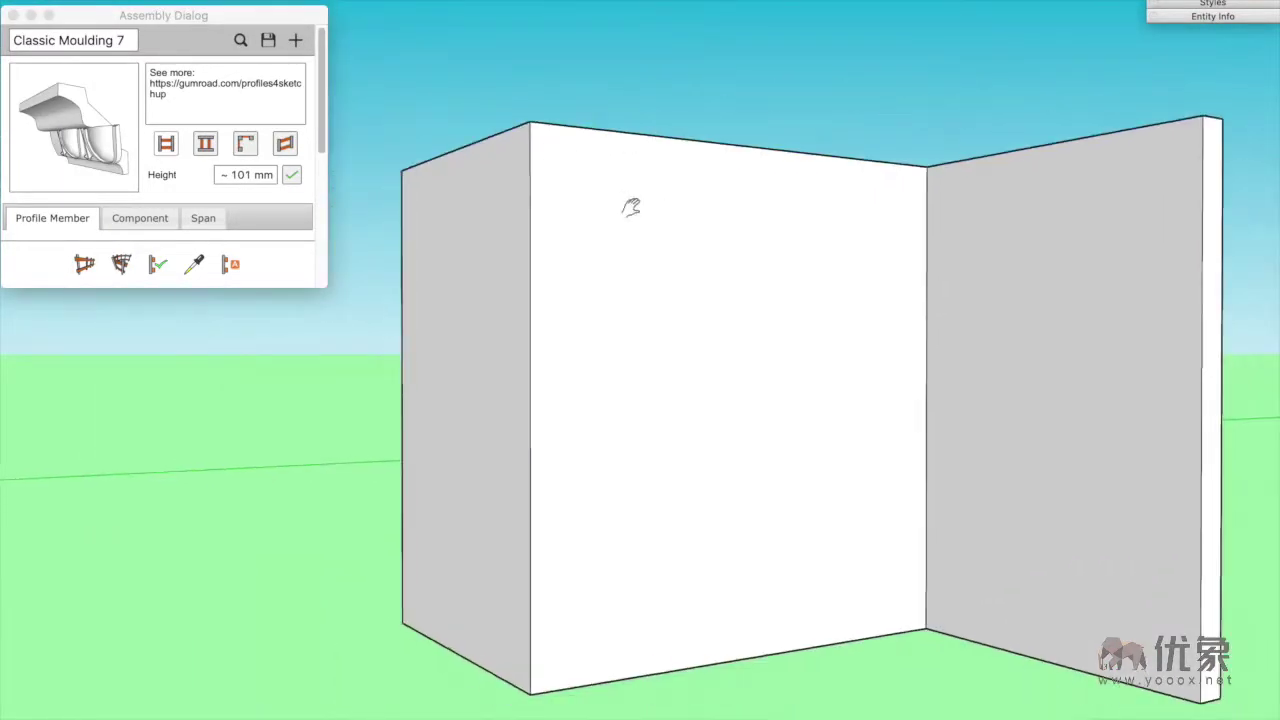
left_click(240, 42)
double_click(908, 345)
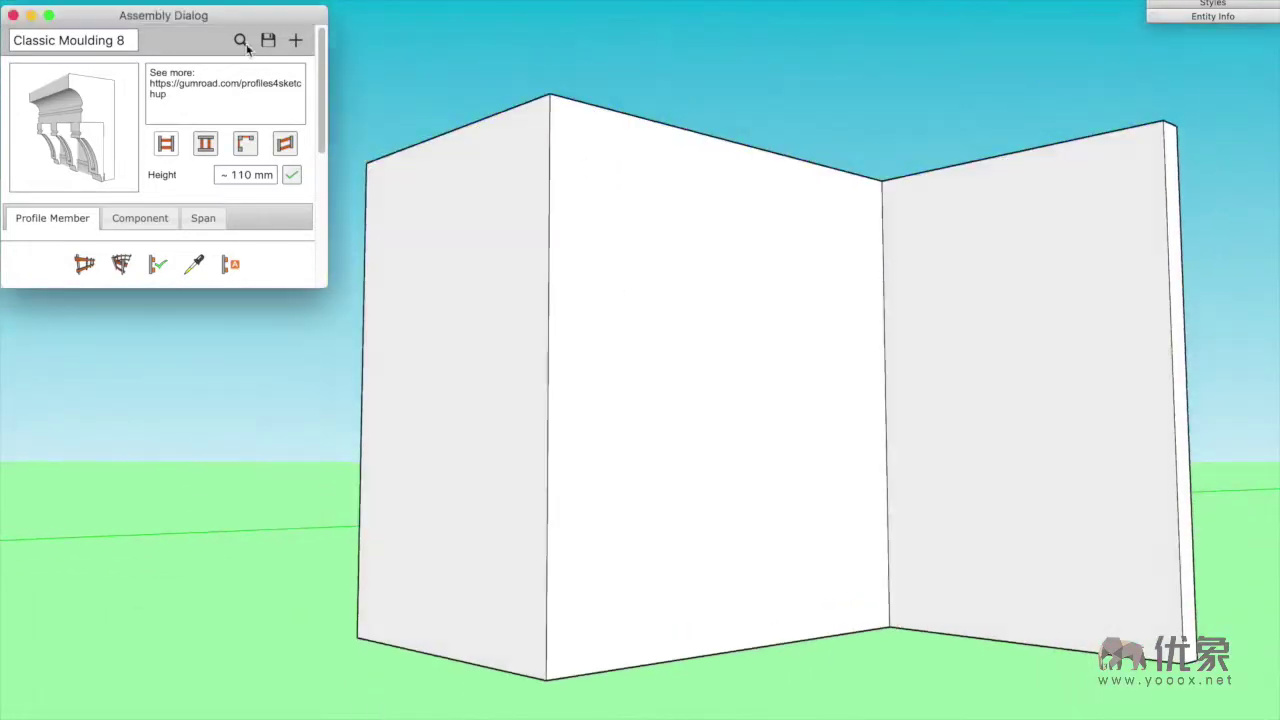
Run Classic Mouldings 9 and 10 along the wall tops and inspect the dentil detail
left_click(242, 42)
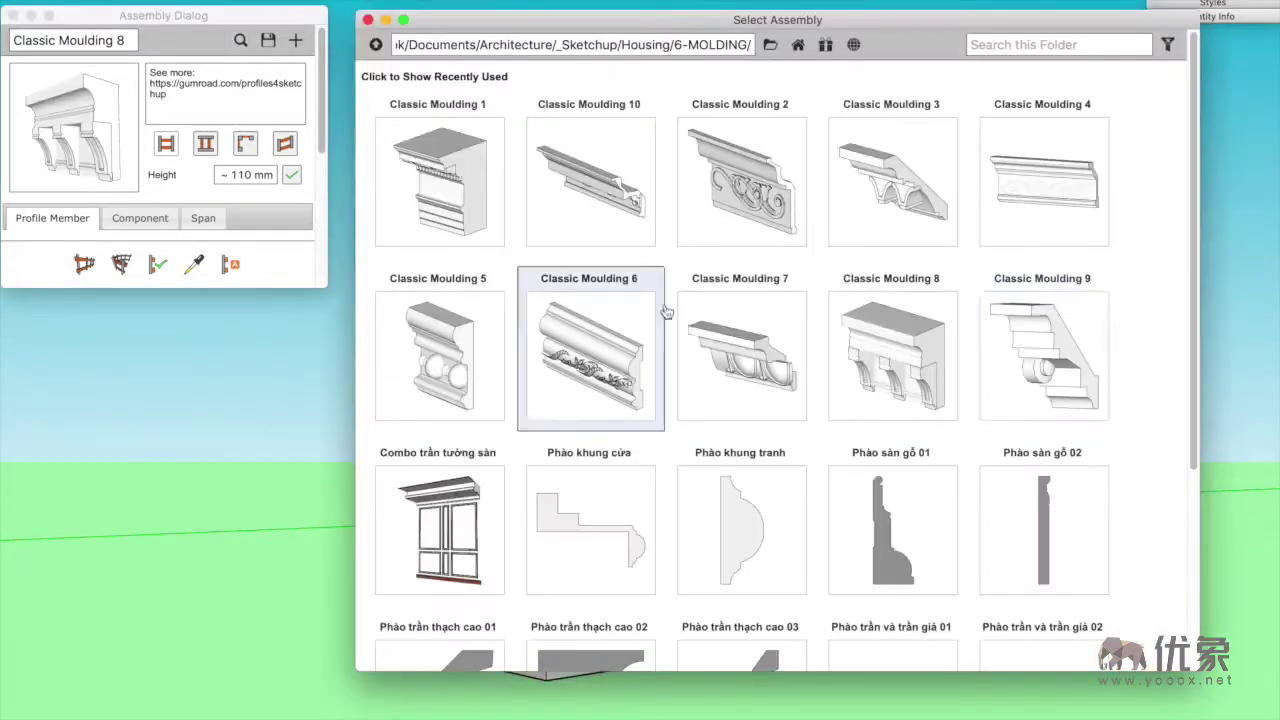
double_click(1026, 350)
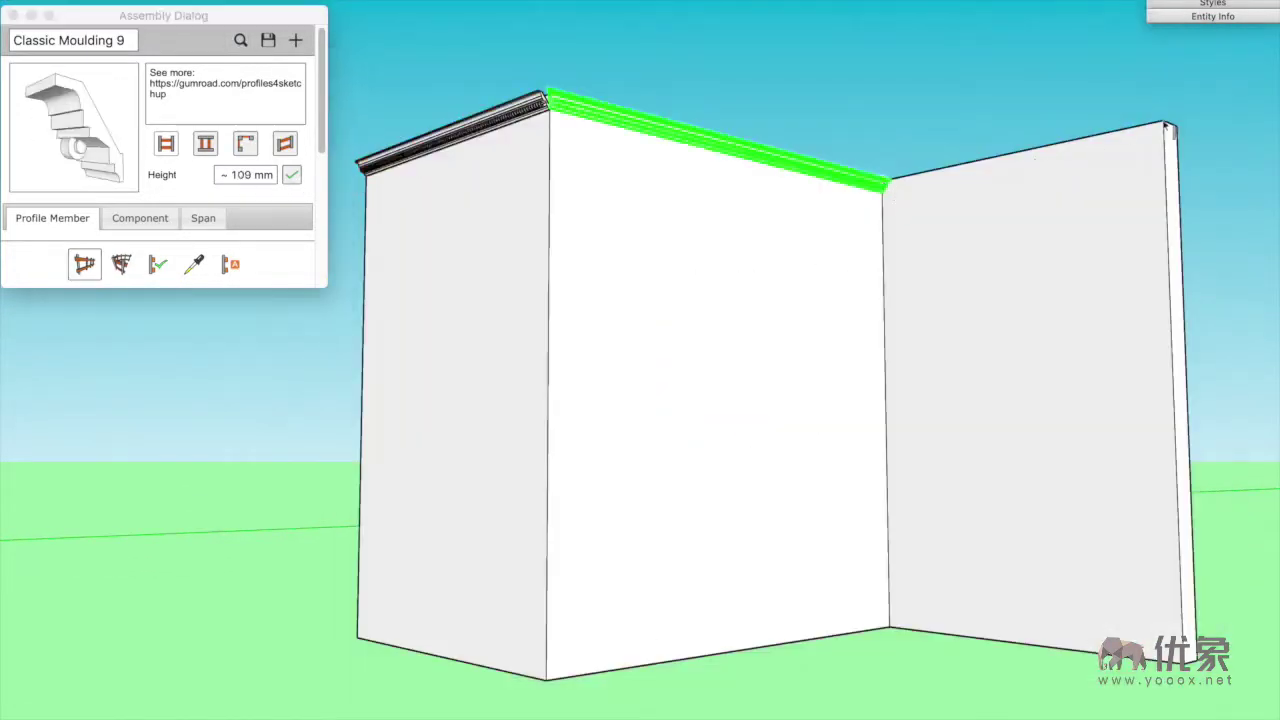
key("Return")
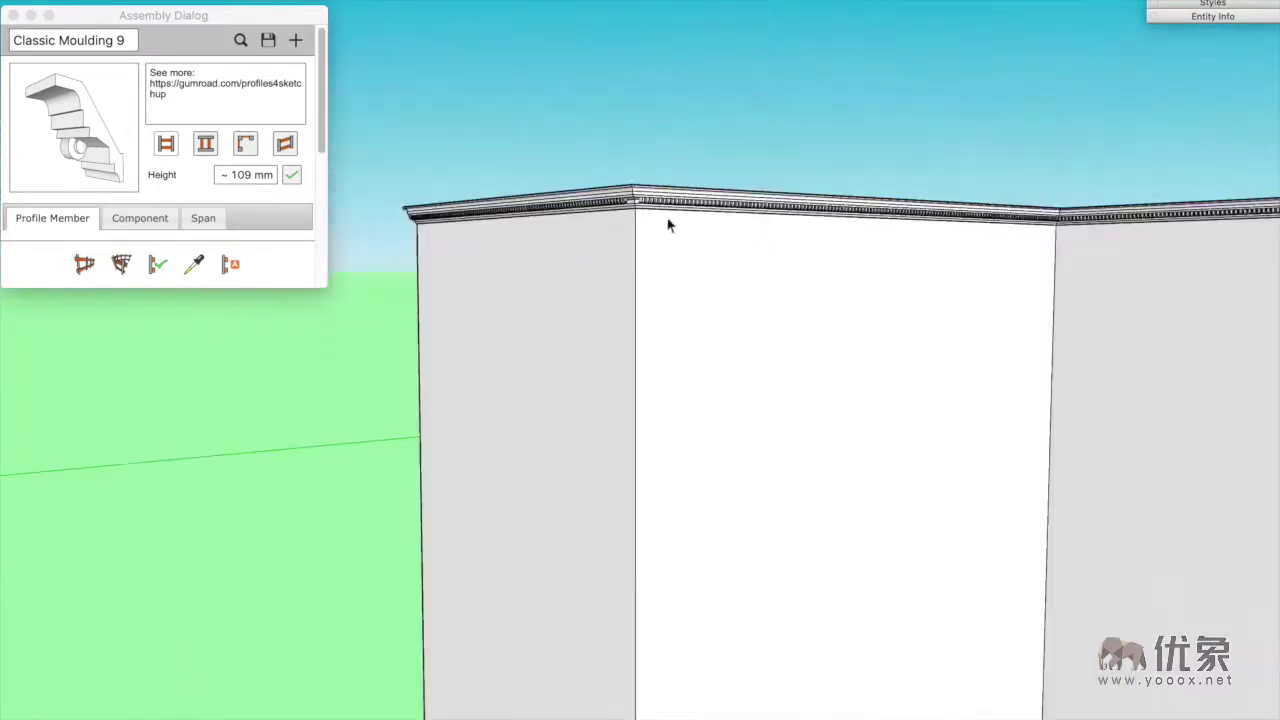
left_click(242, 40)
double_click(580, 150)
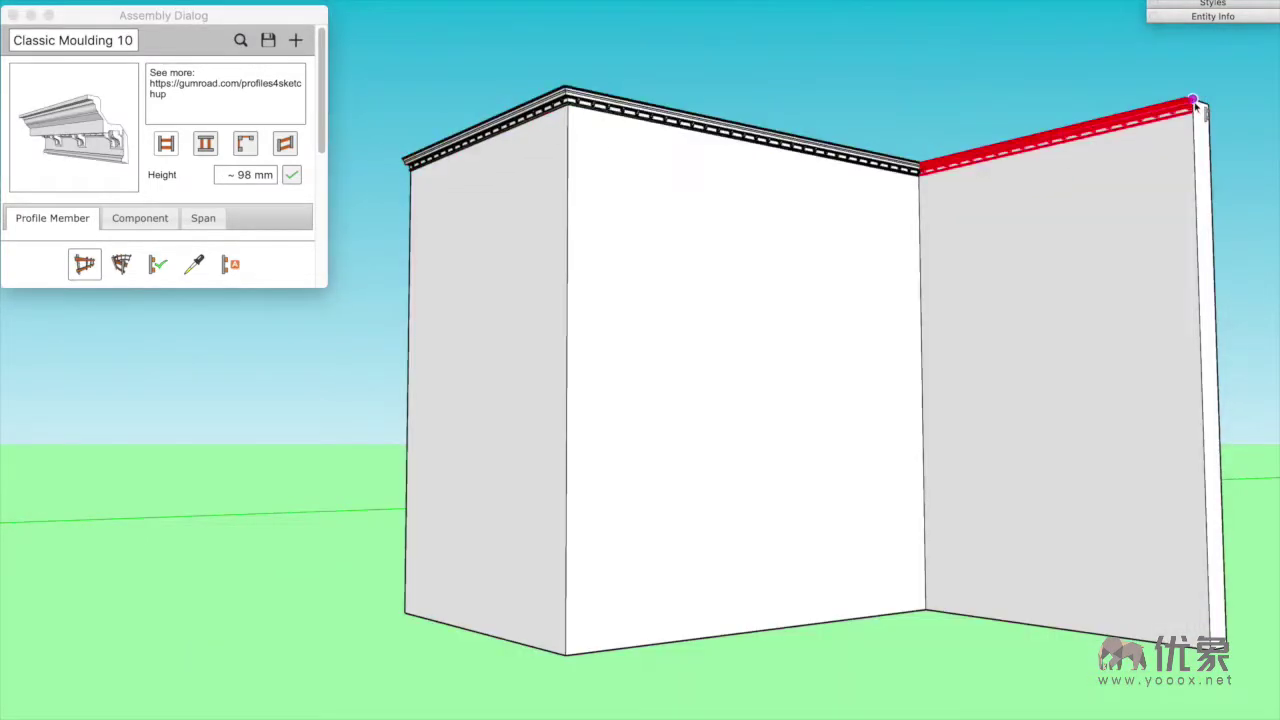
scroll(545, 136, "up", 5)
middle_click_drag(871, 134, 834, 234)
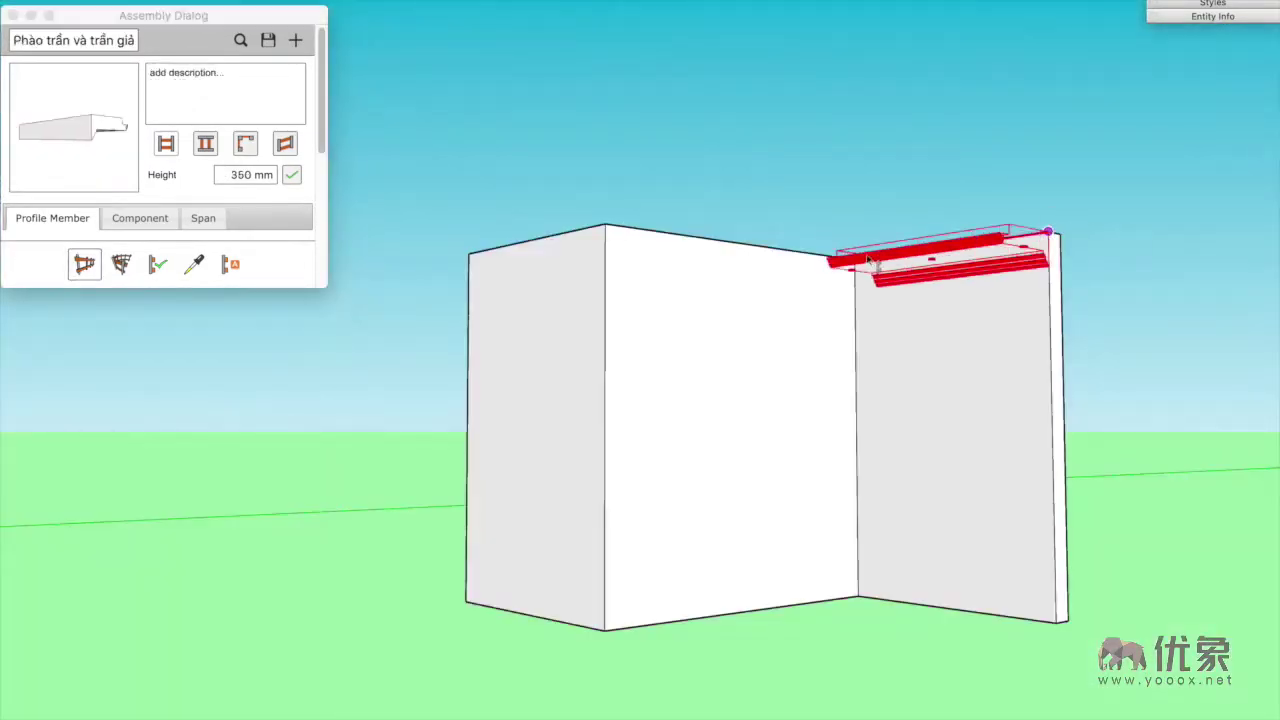
Finish the downlit false-ceiling cornice at the far wall corner
left_click(605, 233)
scroll(608, 389, "up", 5)
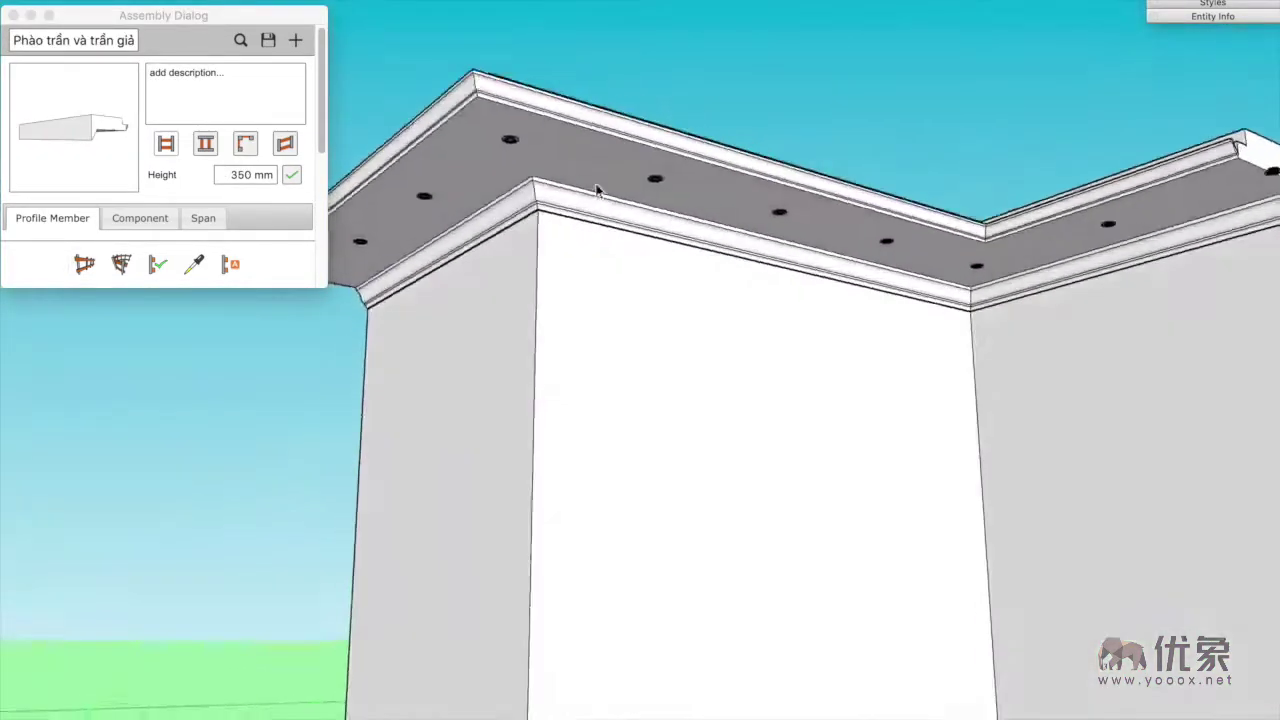
mouse_move(608, 389)
middle_mouse_down()
mouse_move(1022, 278)
mouse_move(903, 360)
middle_mouse_up()
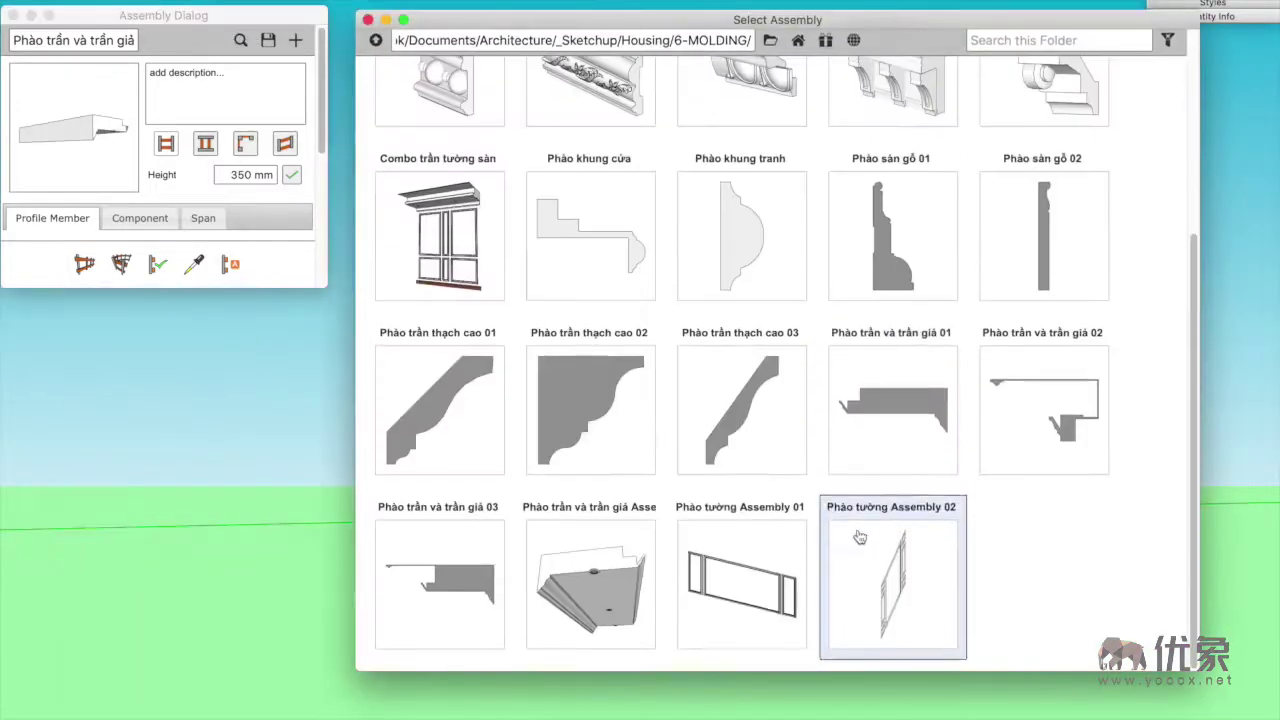
Load Phào tường Assembly 01 and place the 1900 mm frame on the front wall
double_click(745, 580)
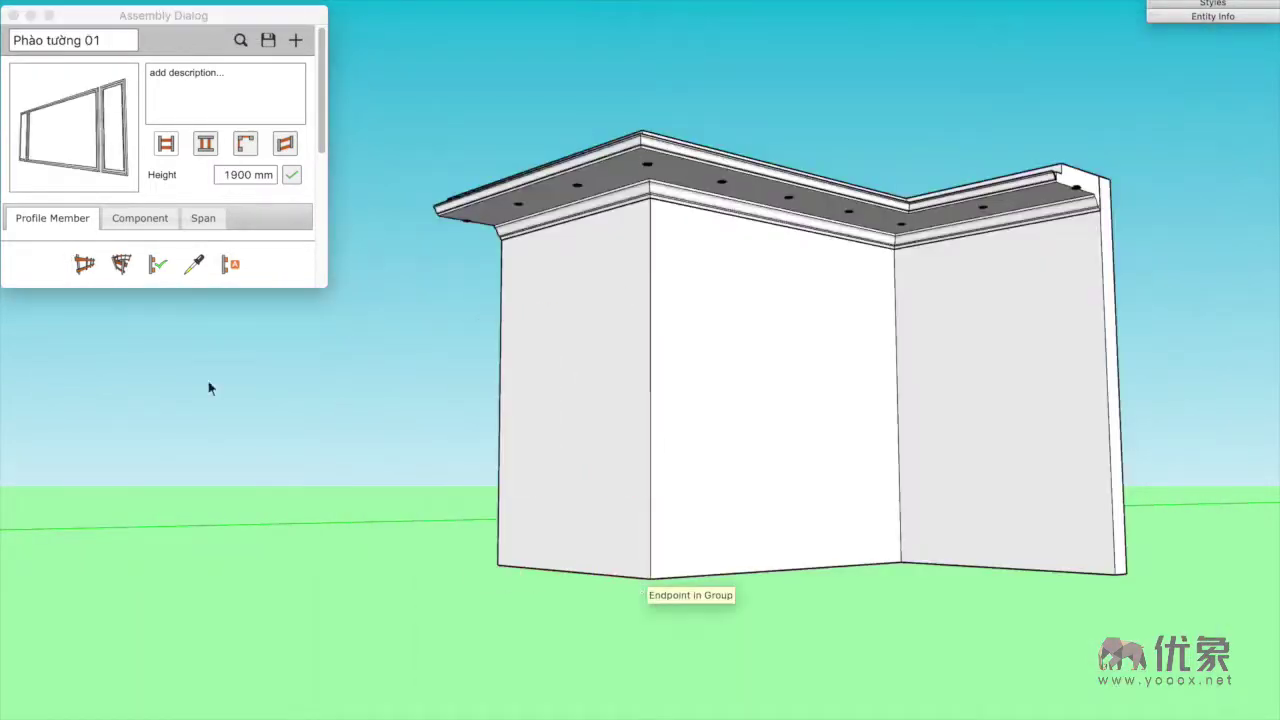
left_click(652, 581)
middle_click_drag(857, 491, 806, 494)
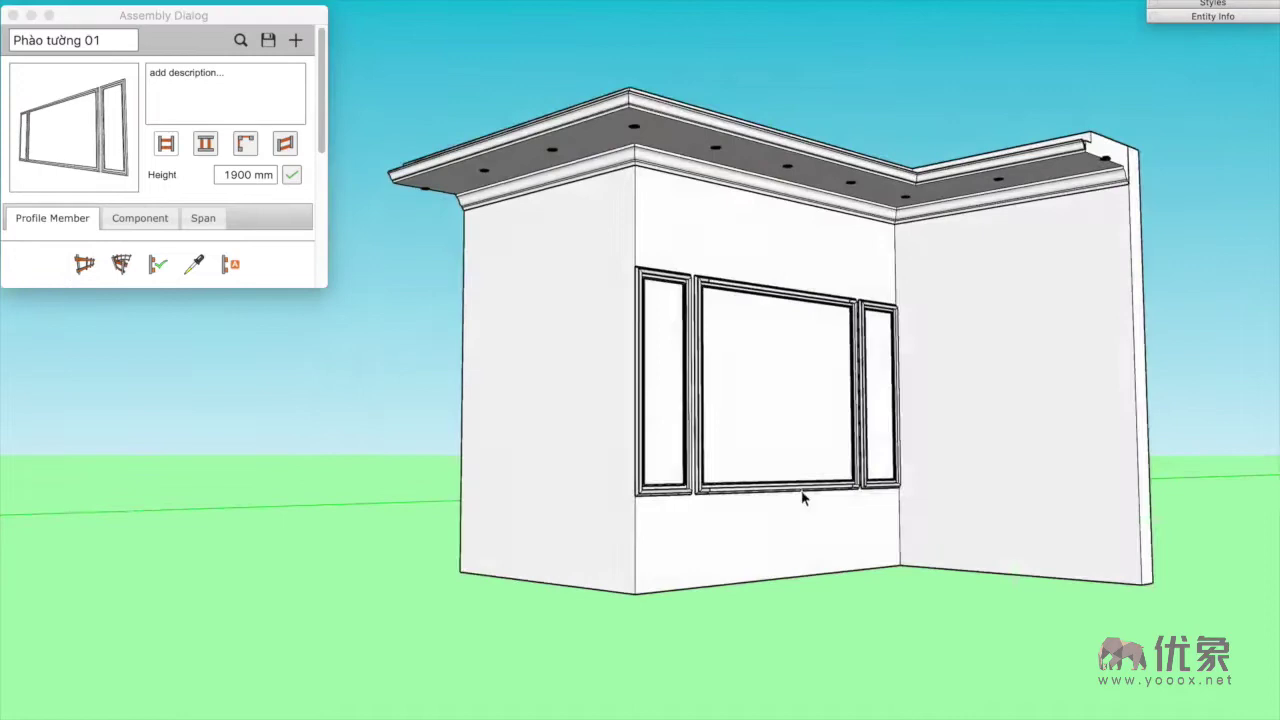
Place additional wall frames around all the walls of the building
left_click(83, 264)
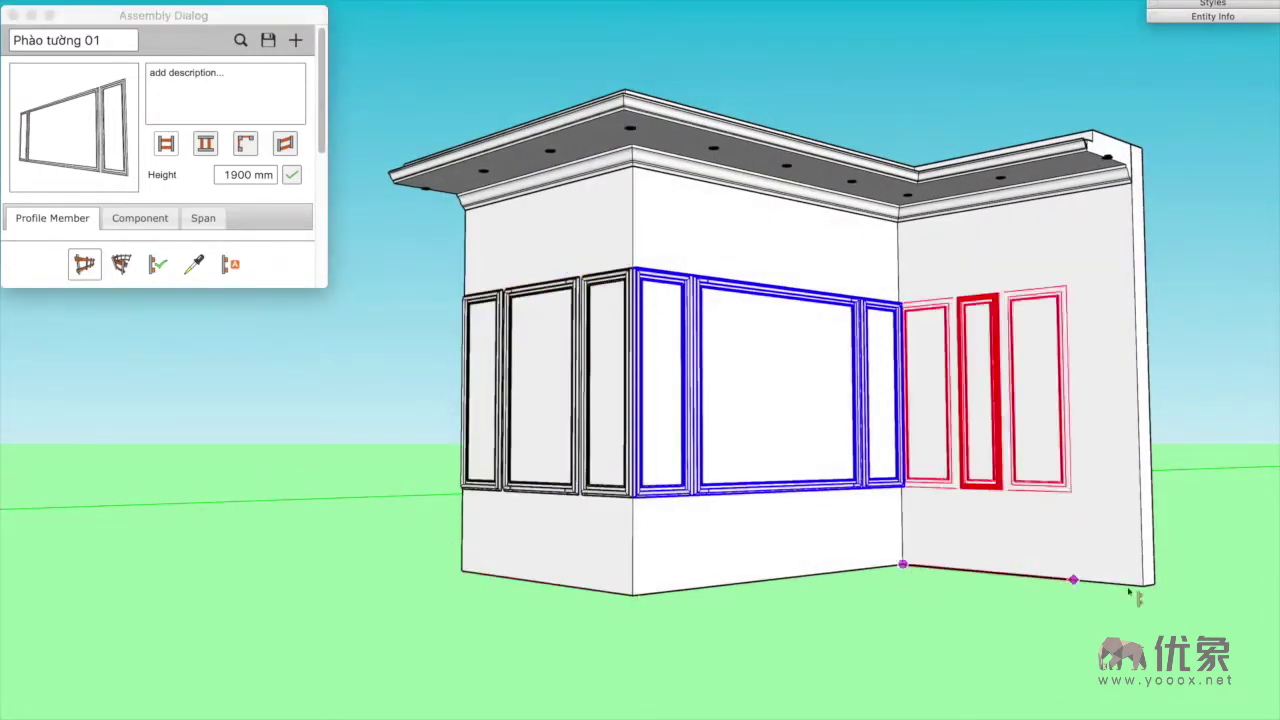
scroll(893, 587, "up", 3)
middle_click_drag(740, 523, 884, 507)
scroll(884, 507, "down", 4)
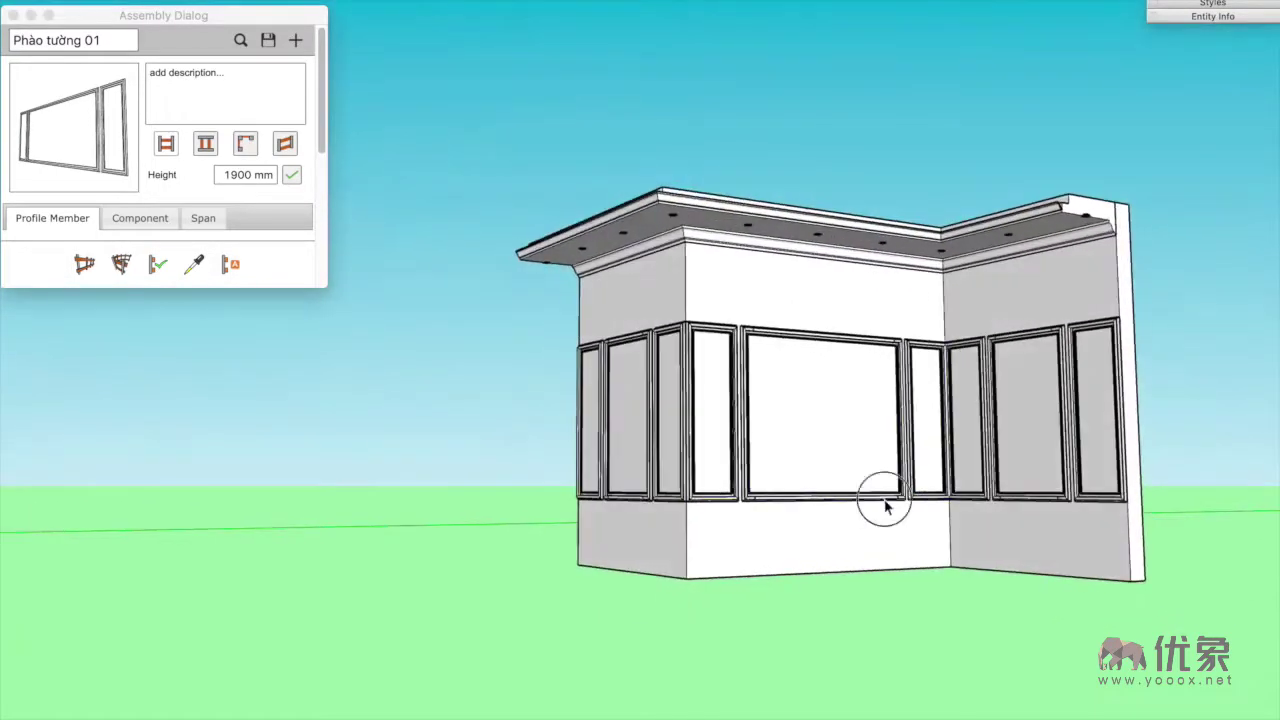
Load Phào tường Assembly 02 and place the panel moulding on the front wall
left_click(240, 40)
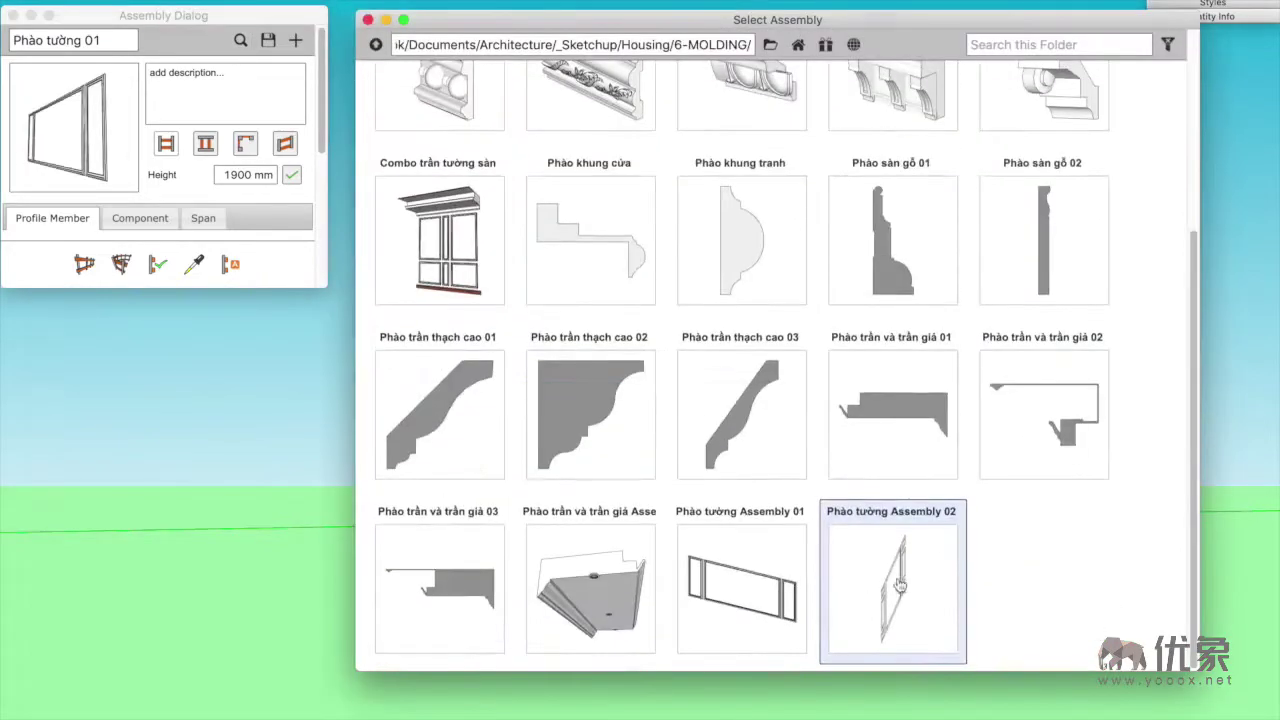
double_click(880, 578)
left_click(770, 555)
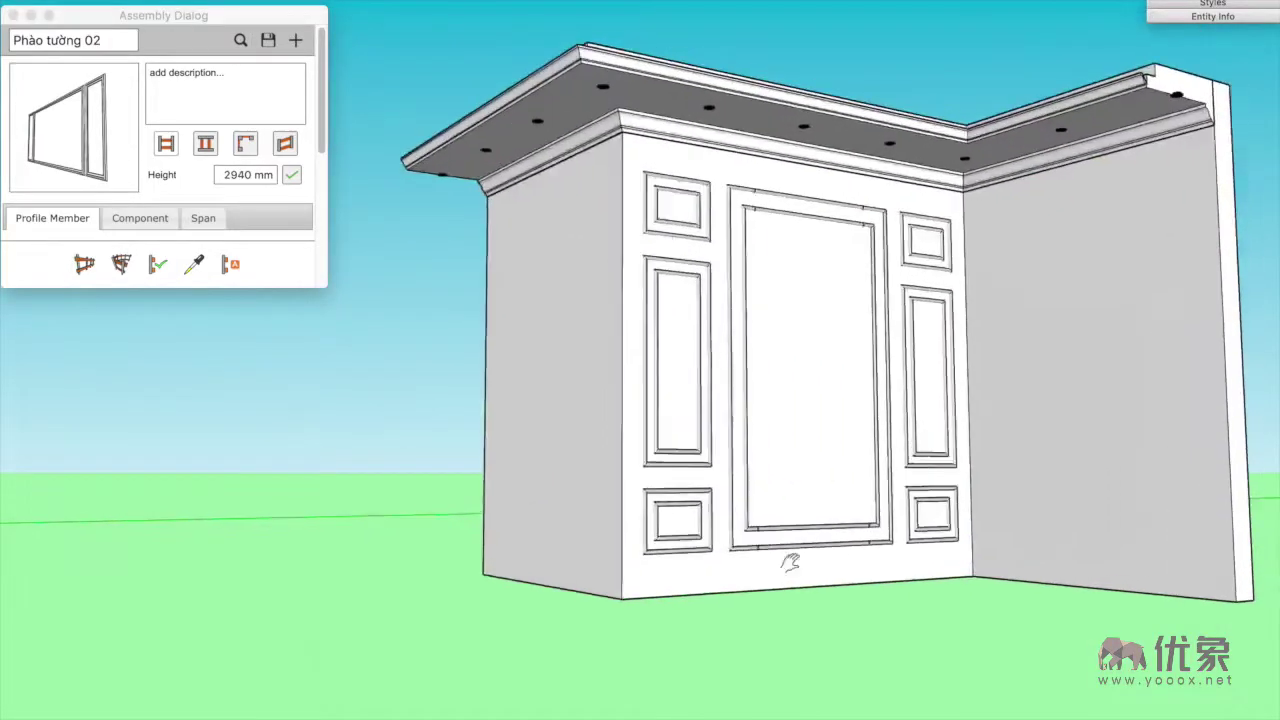
scroll(700, 540, "up", 5)
scroll(631, 204, "up", 3)
scroll(631, 204, "down", 8)
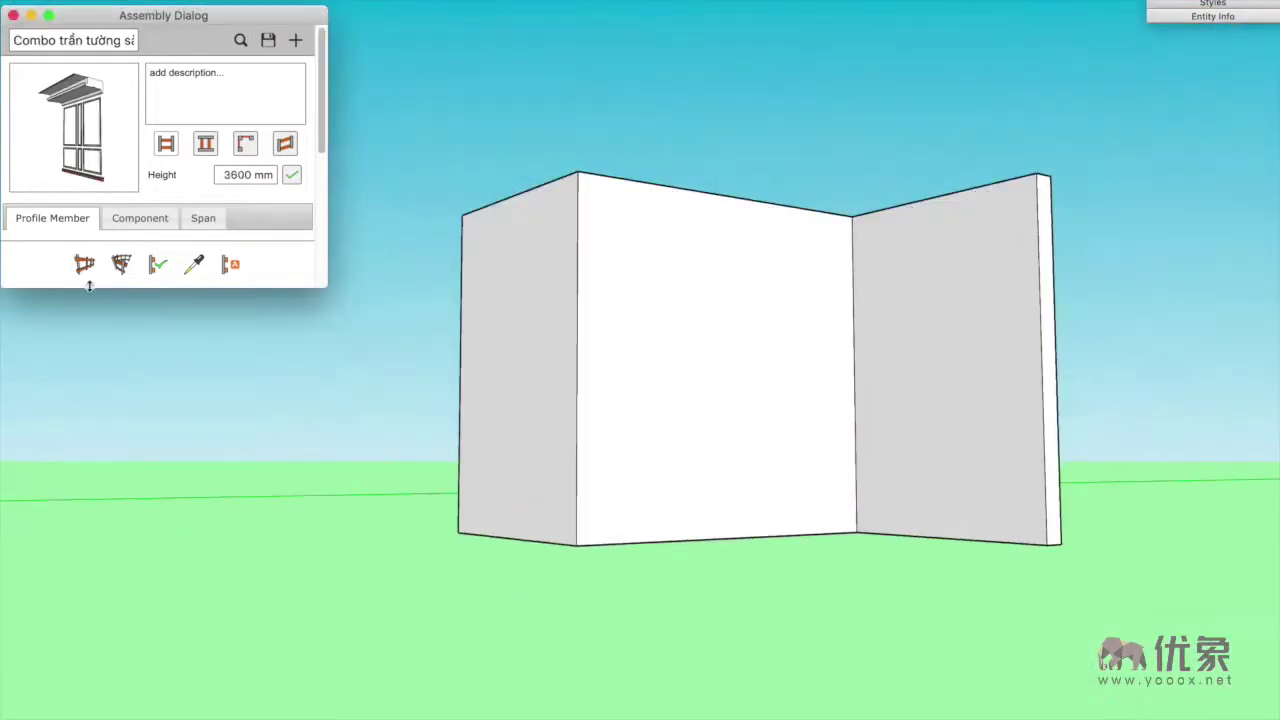
Lay the Combo trần tường sàn assembly along the front and side walls
left_click(745, 208)
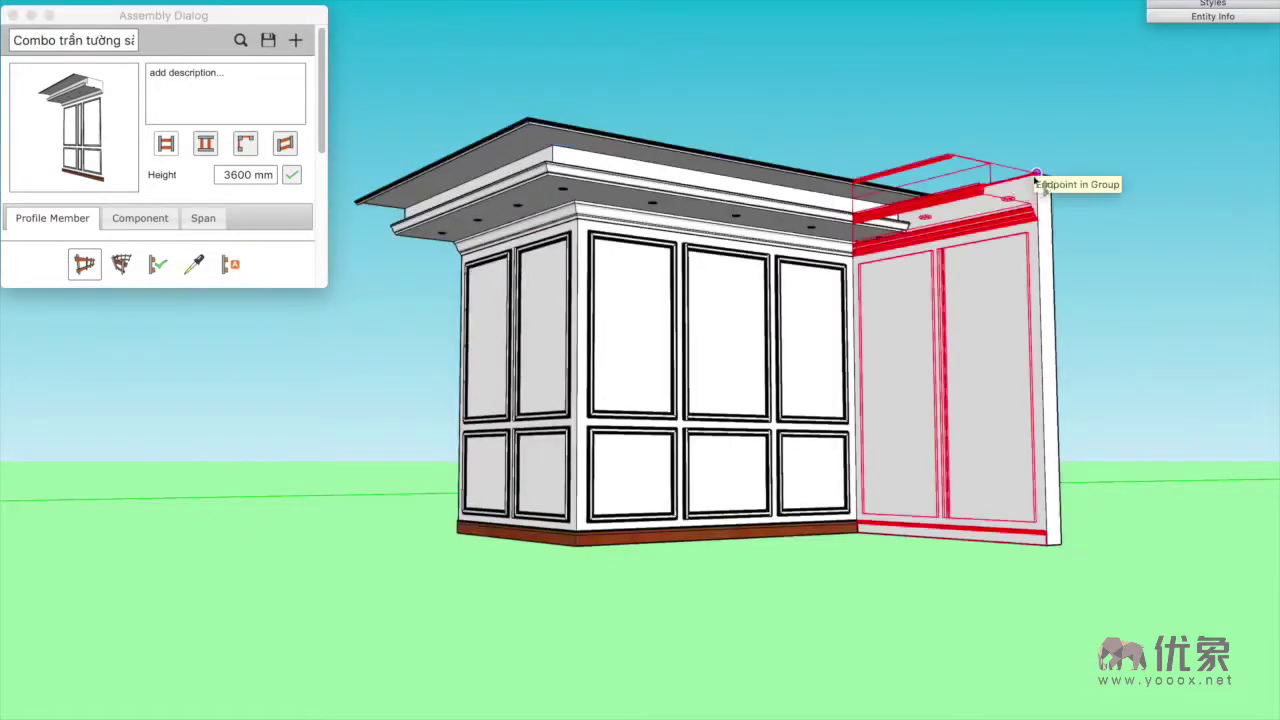
left_click(1037, 176)
scroll(651, 251, "up", 3)
scroll(700, 100, "up", 3)
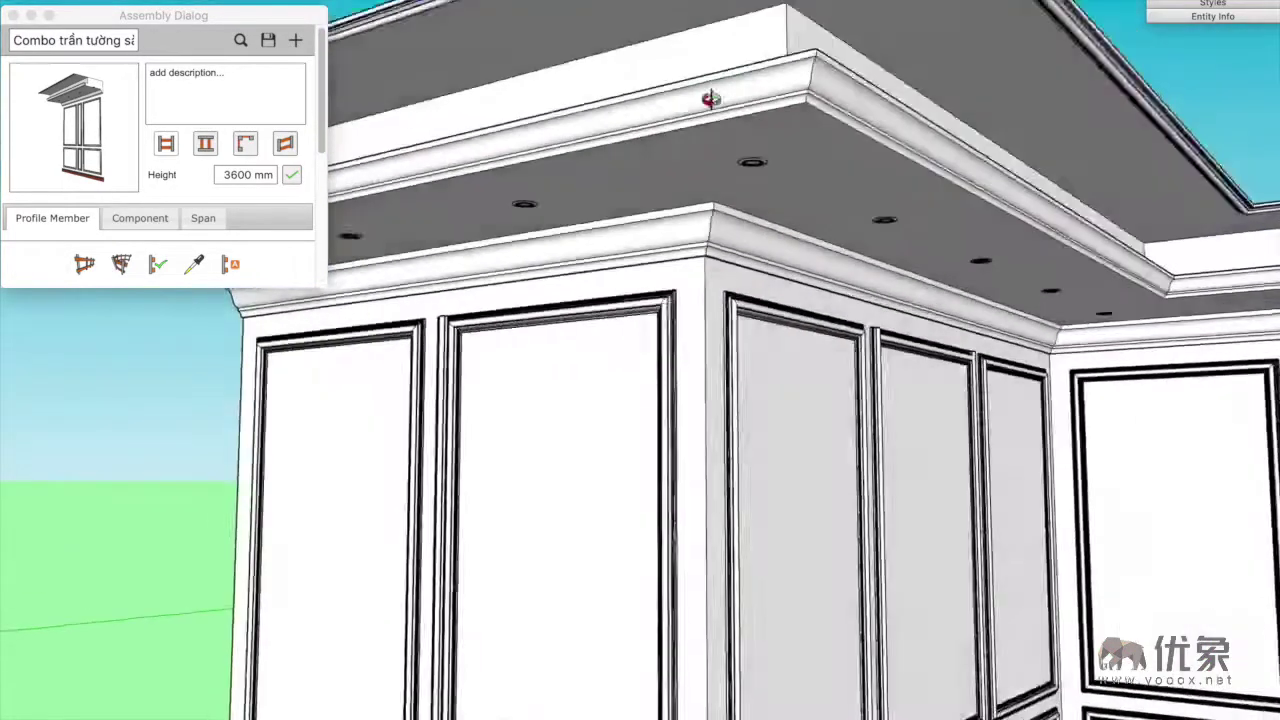
scroll(838, 255, "up", 3)
scroll(838, 255, "down", 3)
scroll(800, 243, "down", 3)
mouse_move(800, 243)
middle_mouse_down()
mouse_move(697, 427)
mouse_move(771, 300)
mouse_move(715, 537)
mouse_move(810, 385)
mouse_move(1176, 117)
middle_mouse_up()
scroll(697, 427, "up", 3)
scroll(771, 300, "down", 5)
left_click_drag(1176, 117, 405, 345)
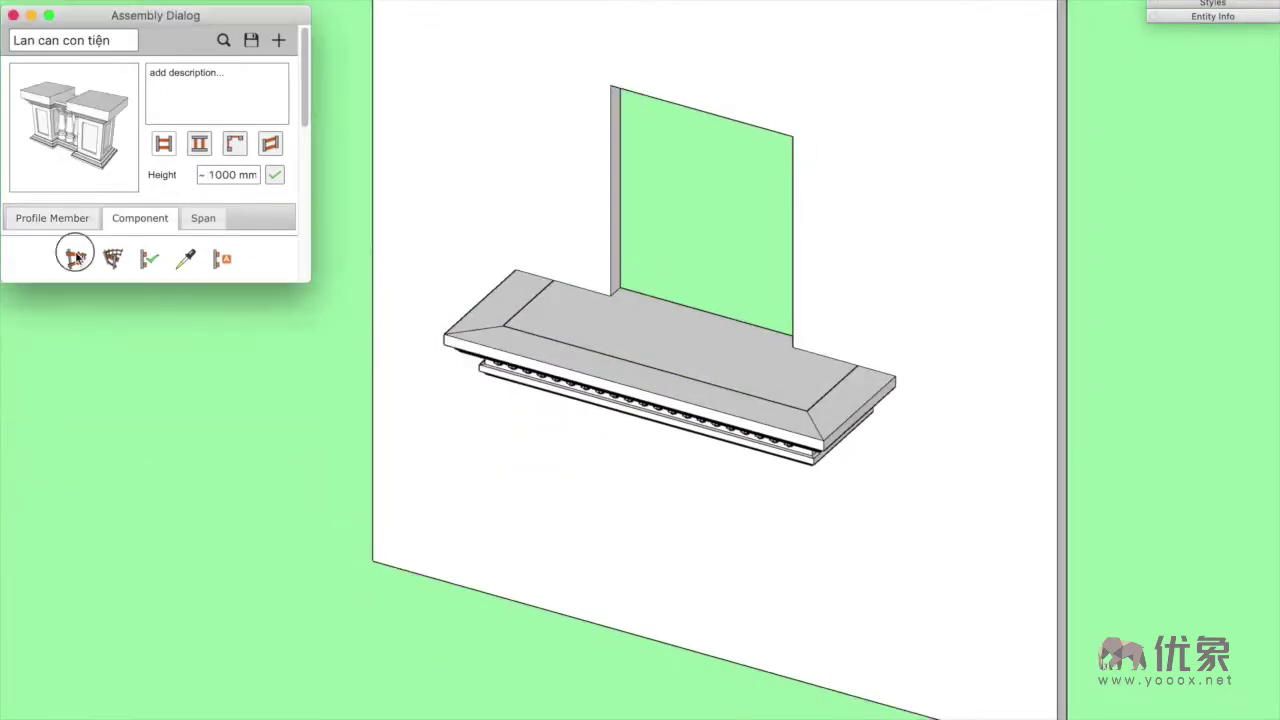
Place a railing on the balcony cap and an ornate railing along the platform edge
left_click(76, 258)
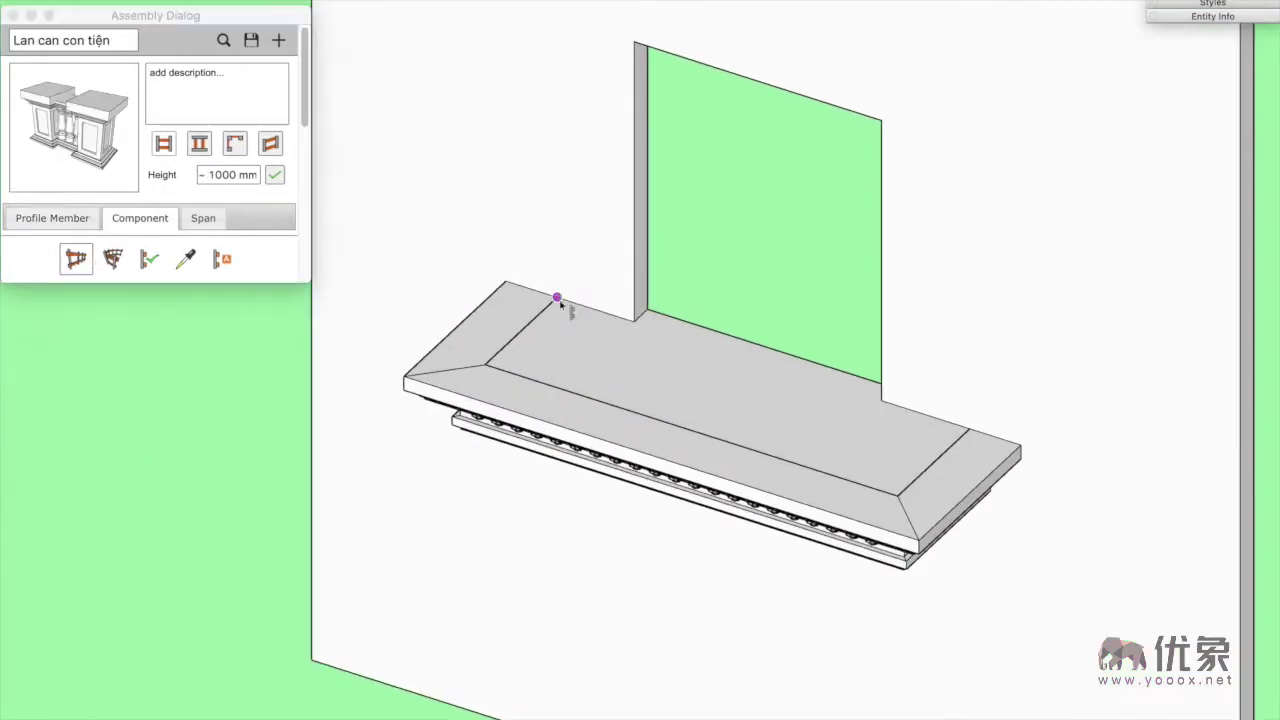
left_click(557, 294)
left_click(860, 395)
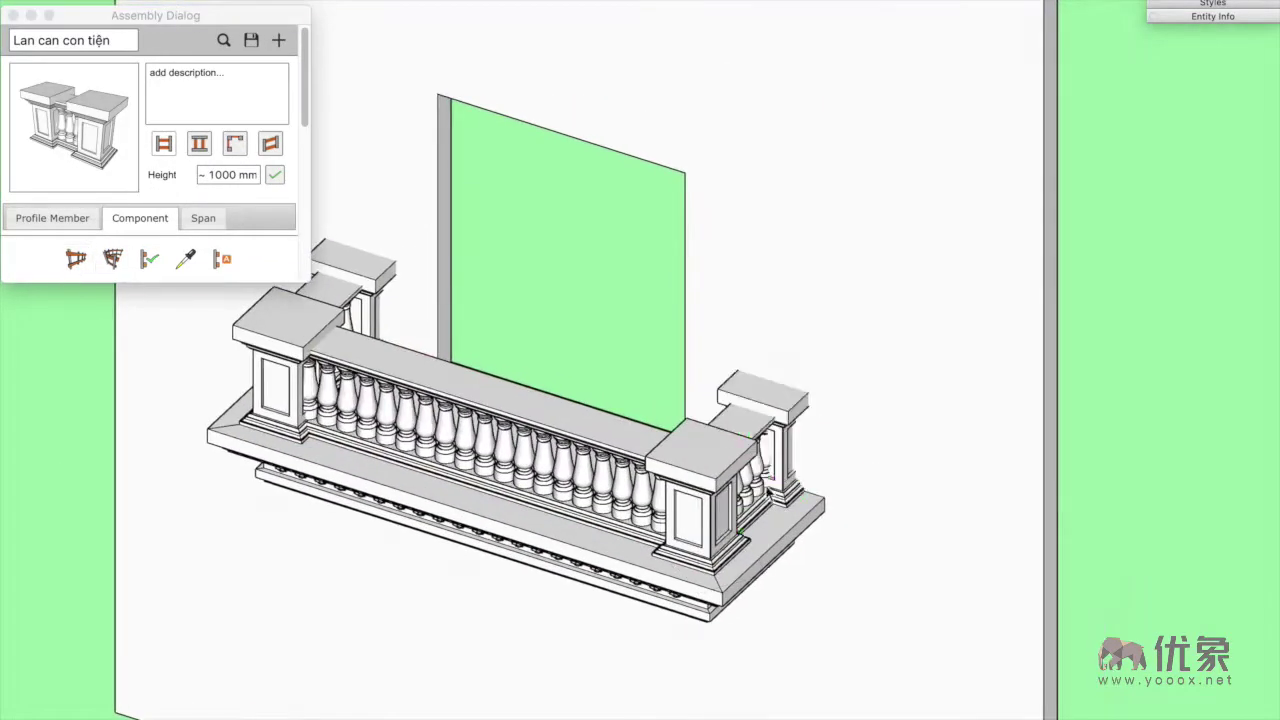
scroll(760, 476, "down", 3)
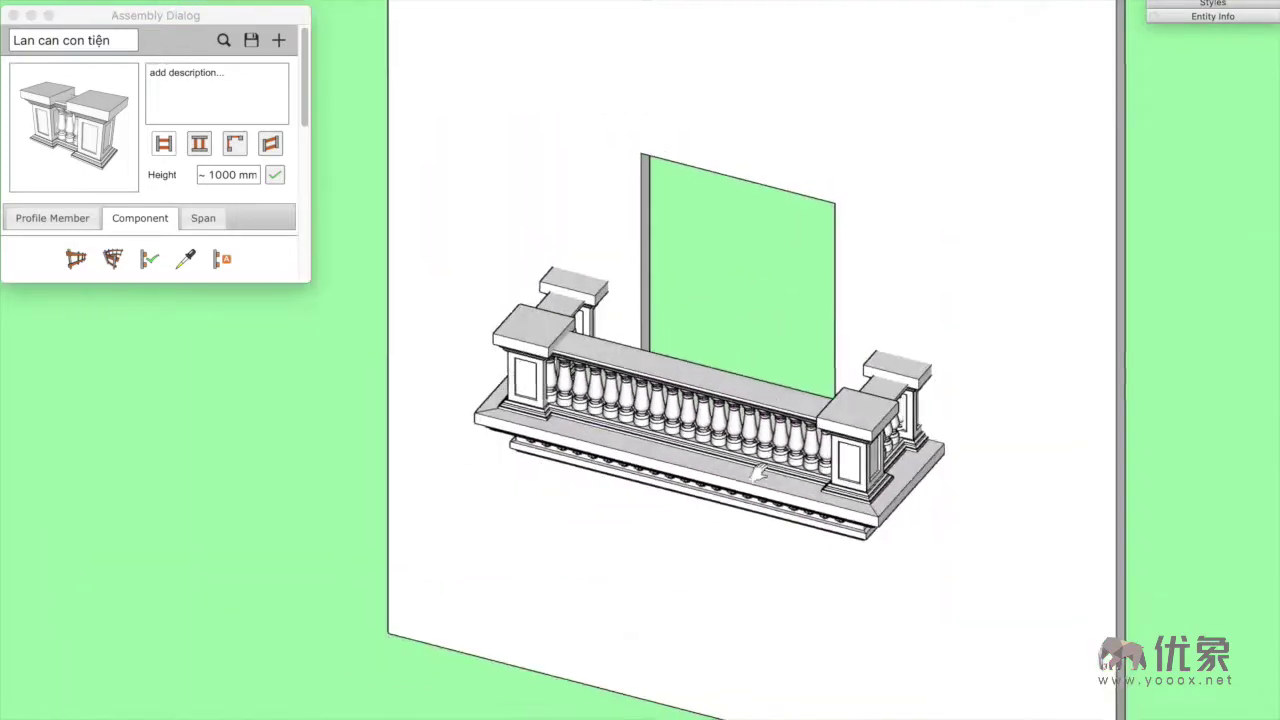
left_click(222, 44)
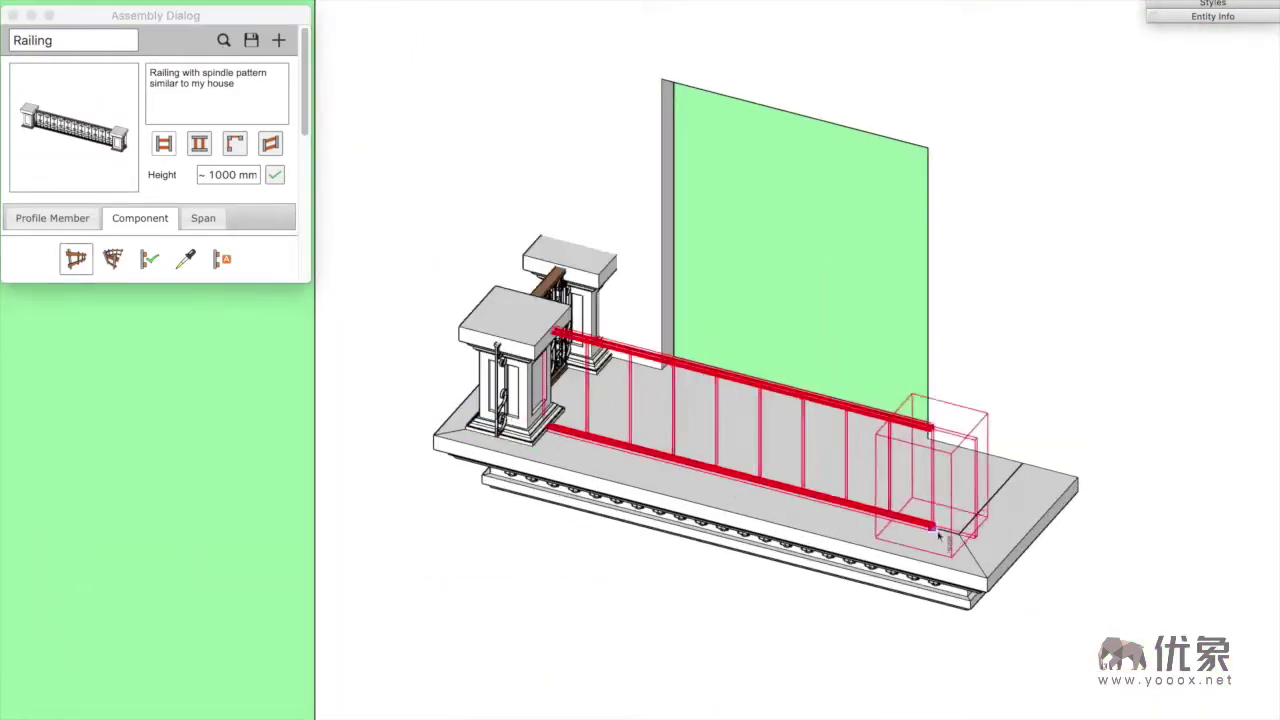
left_click(938, 537)
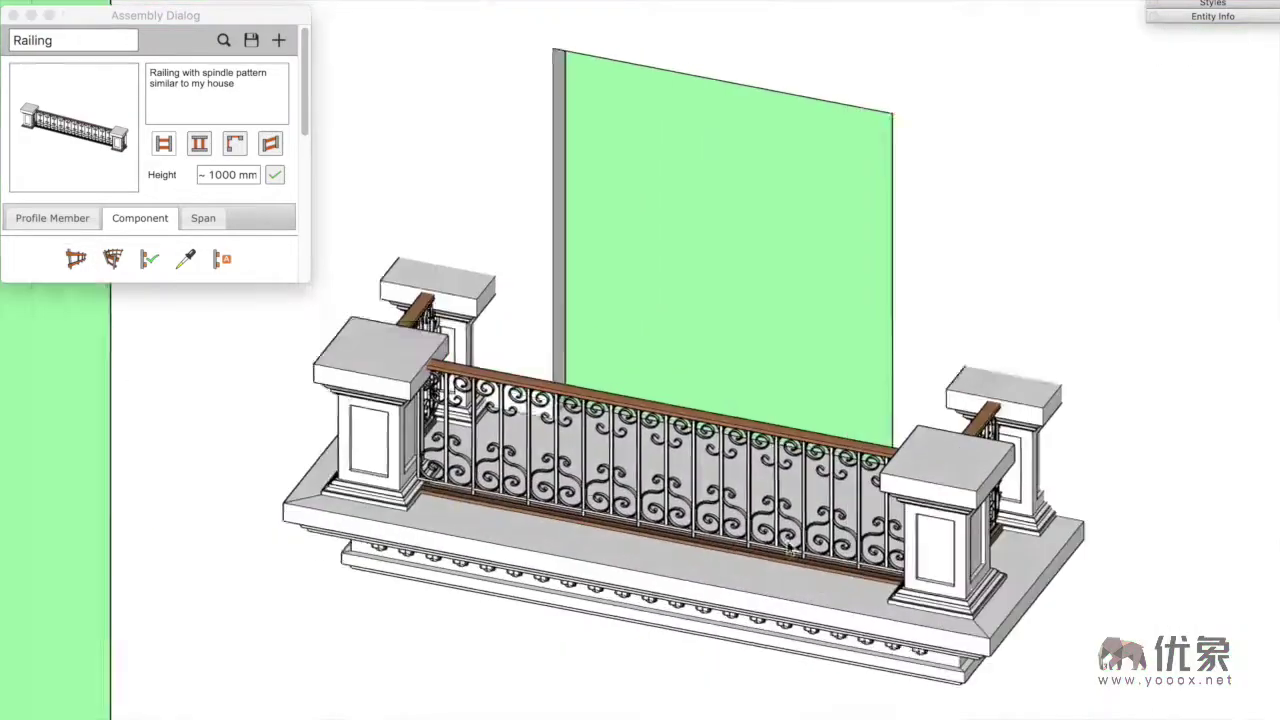
middle_click_drag(1000, 420, 1080, 395)
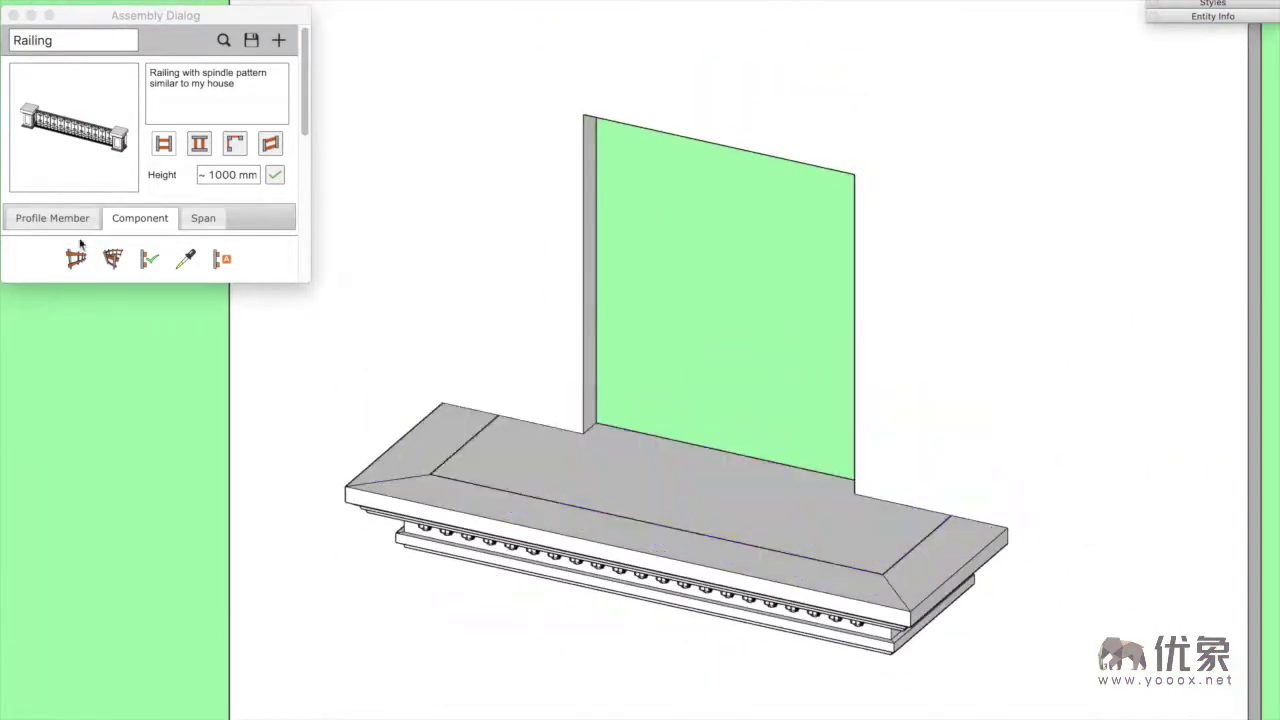
Run the square brick-post railing from the platform's left corner to its right end
left_click(224, 41)
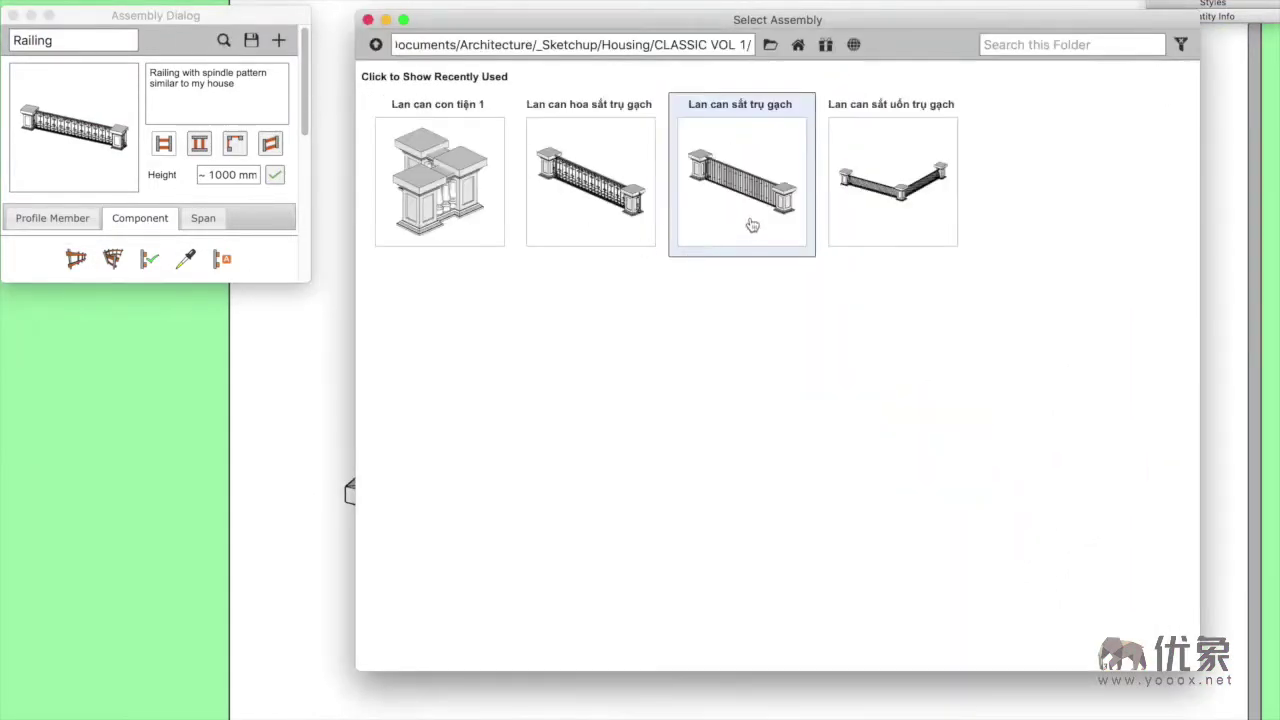
left_click(752, 225)
left_click(70, 260)
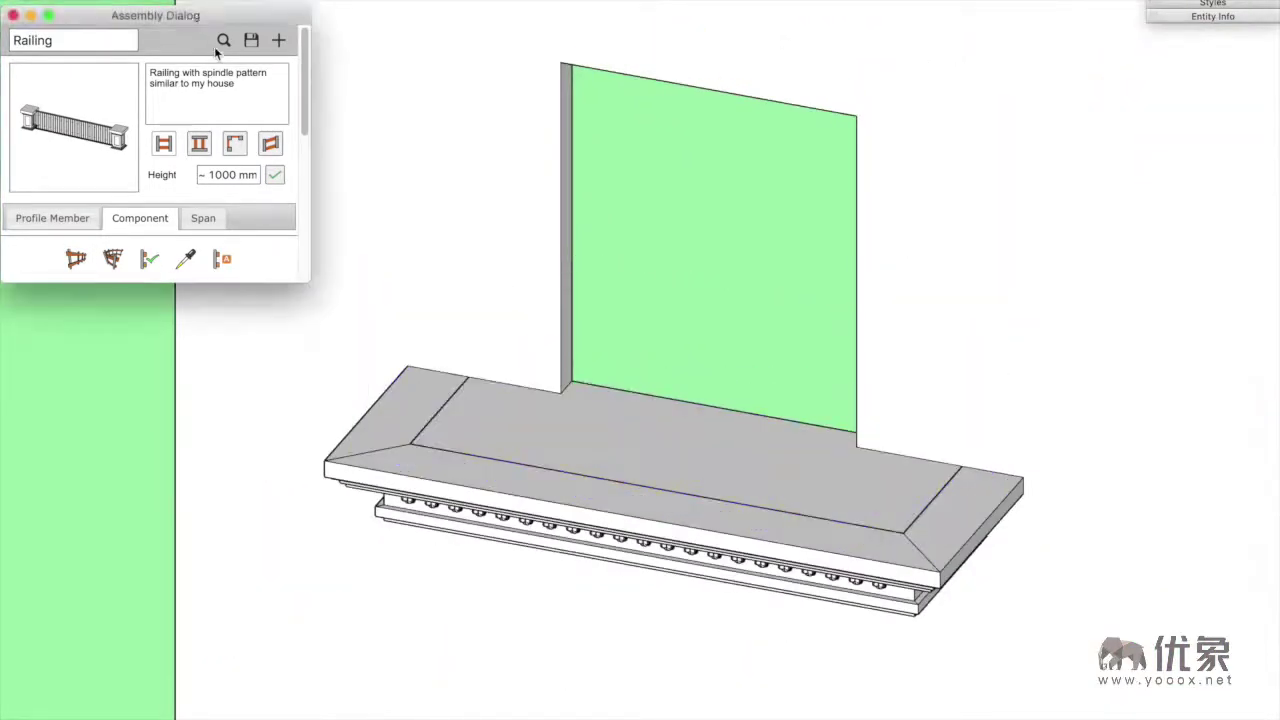
left_click(216, 44)
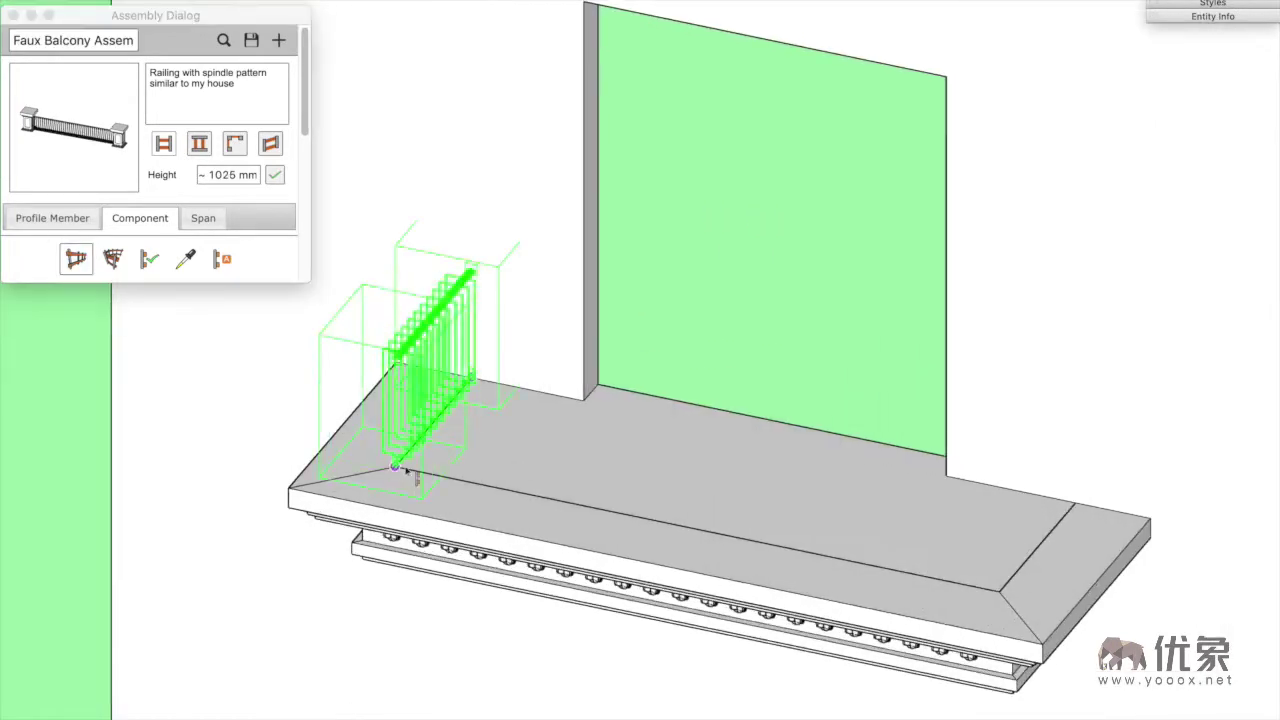
left_click(410, 452)
left_click(1015, 585)
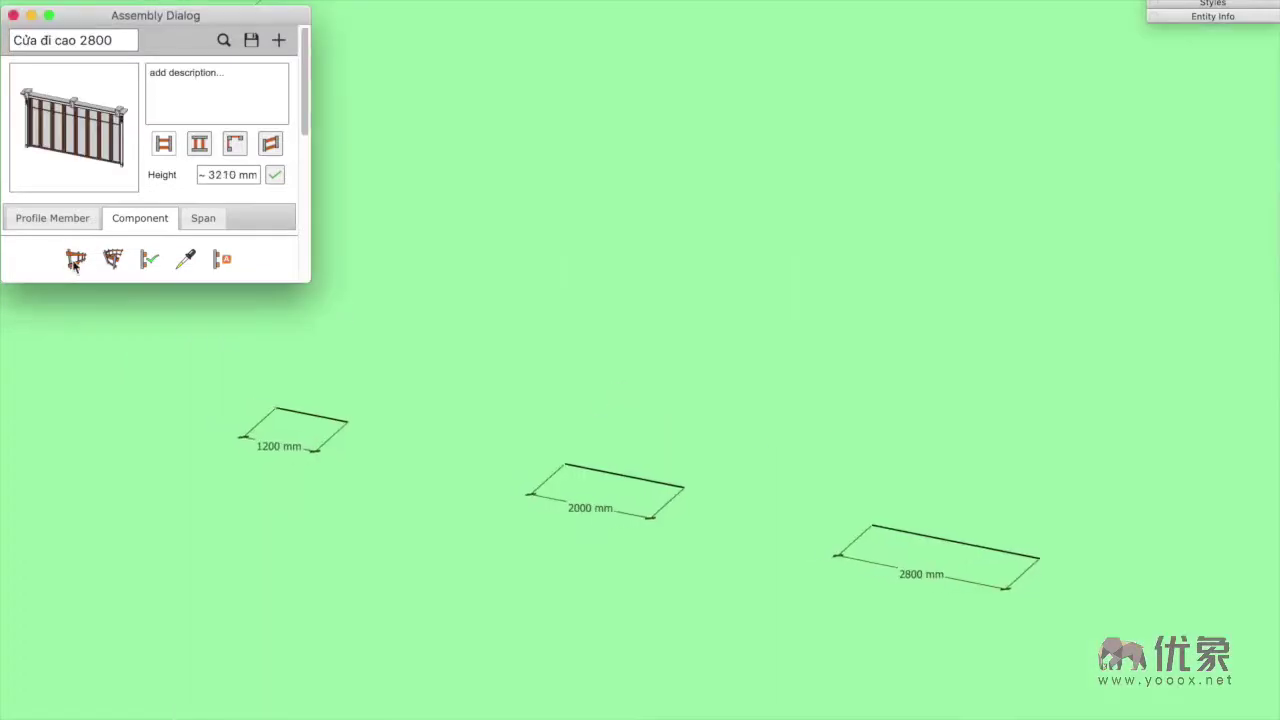
Build doors on the 1200, 2000 and 2800 mm outlines
left_click(77, 262)
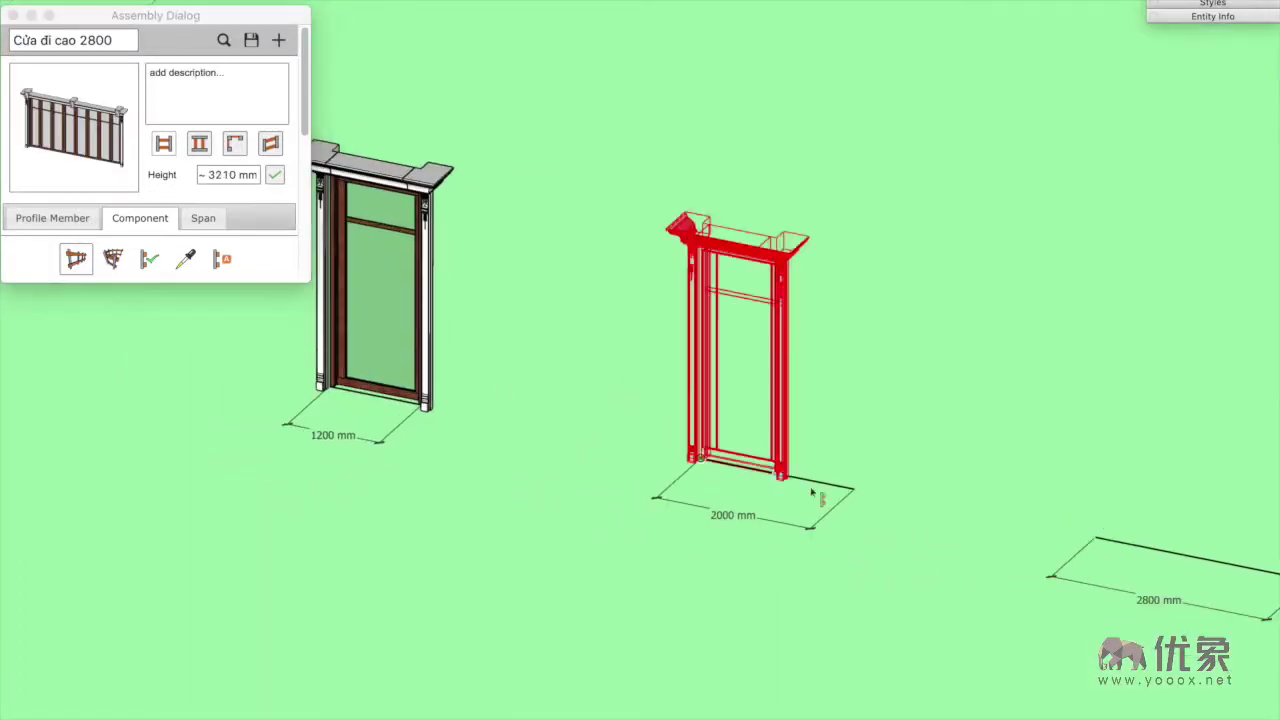
left_click(812, 492)
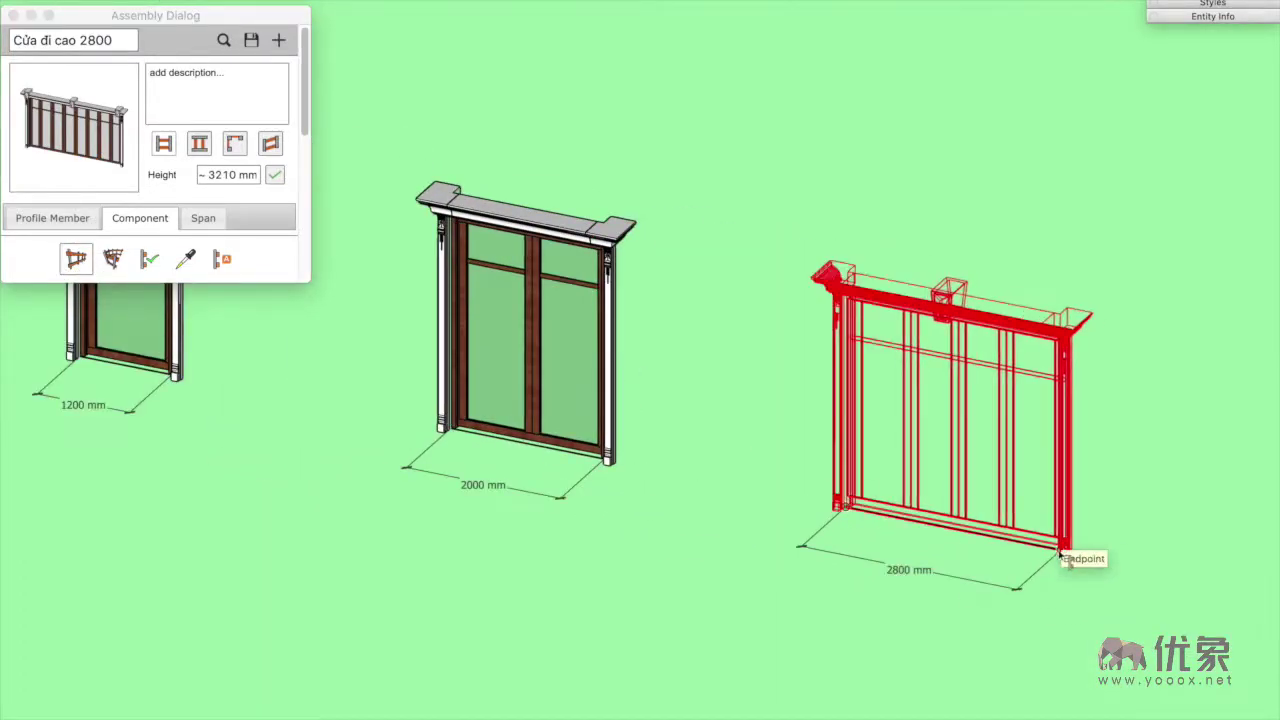
left_click(1063, 553)
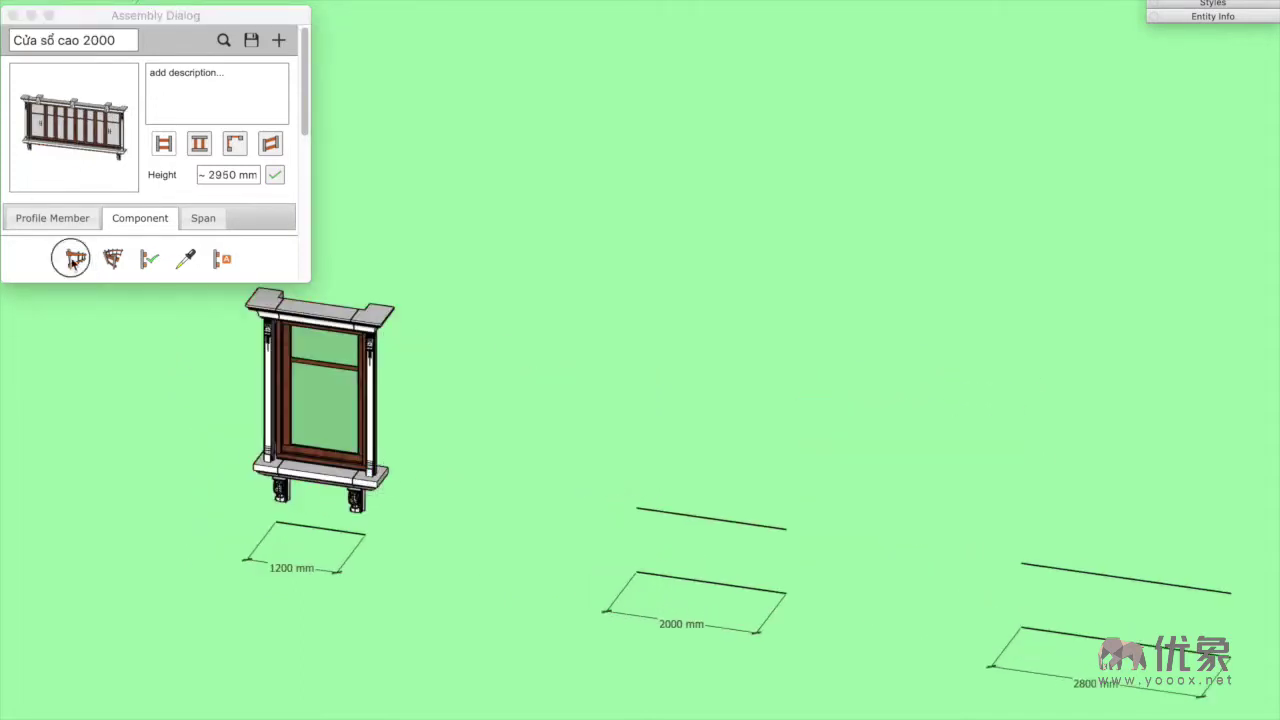
Build windows on the 2000 and 2800 mm outlines
left_click(72, 262)
left_click(755, 518)
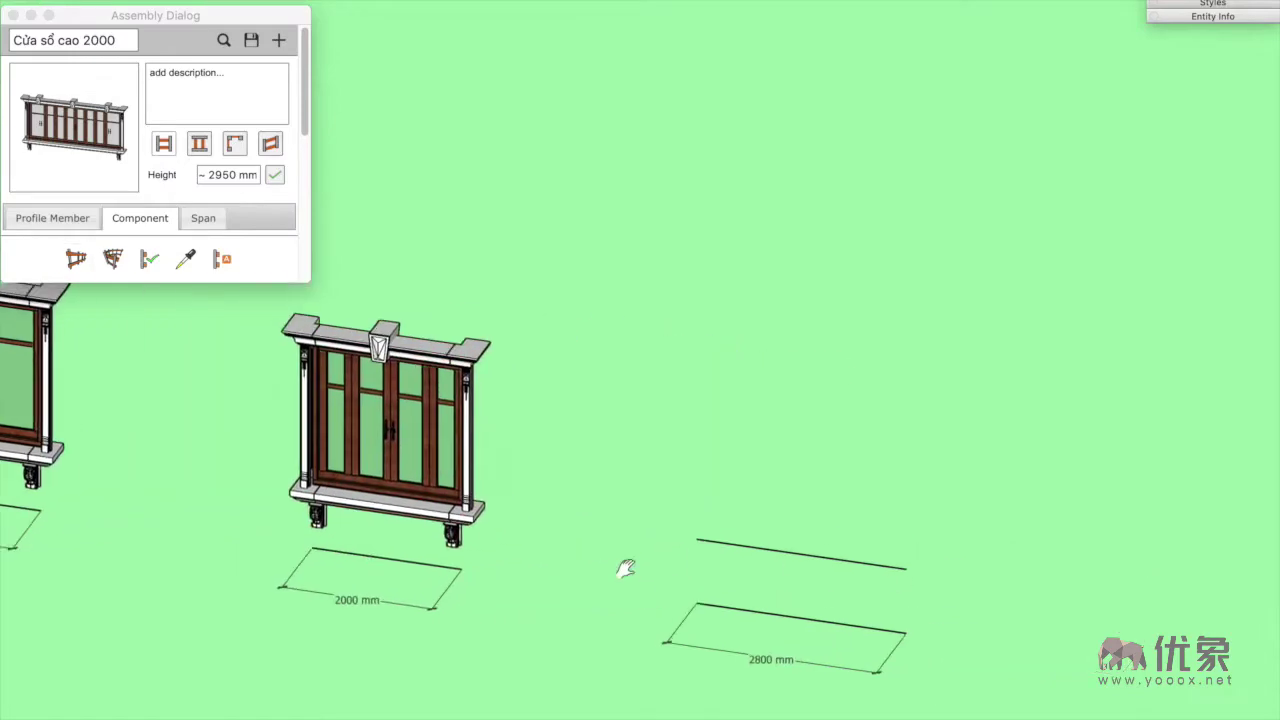
left_click(75, 258)
left_click(898, 572)
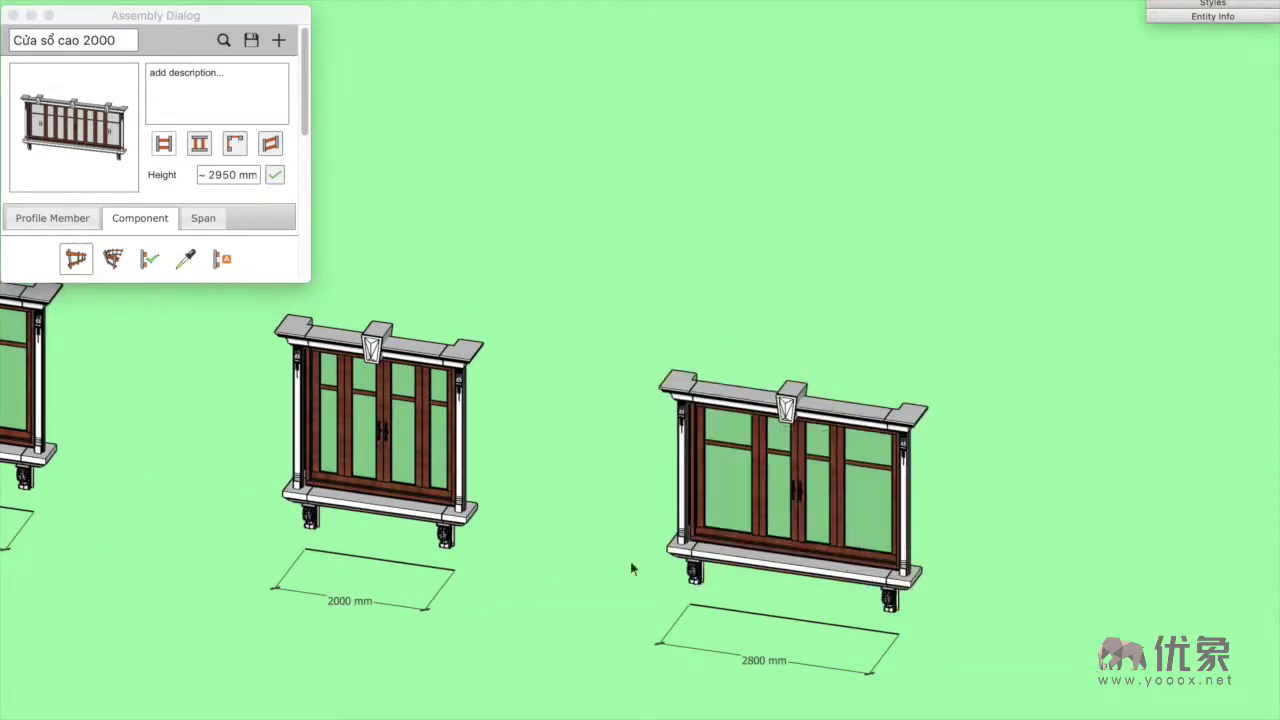
scroll(630, 561, "up", 3)
scroll(677, 491, "up", 3)
scroll(826, 514, "down", 2)
scroll(734, 535, "down", 2)
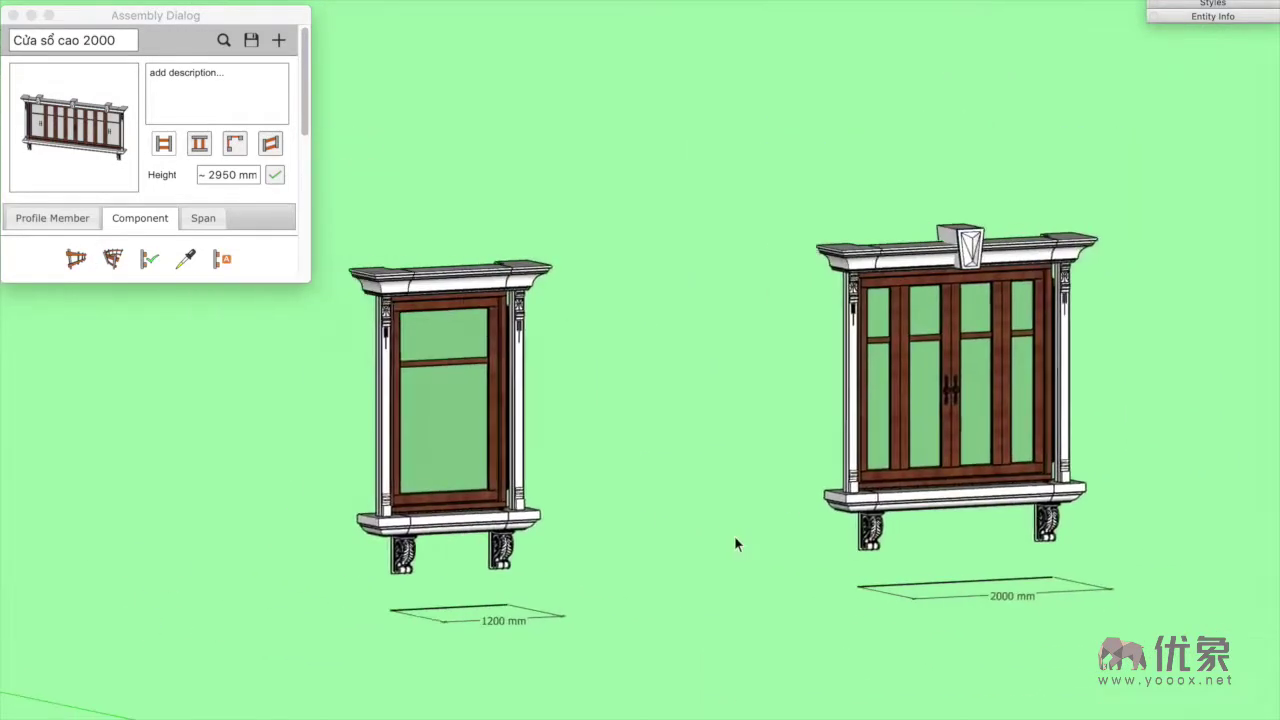
scroll(323, 643, "down", 3)
scroll(323, 643, "down", 3)
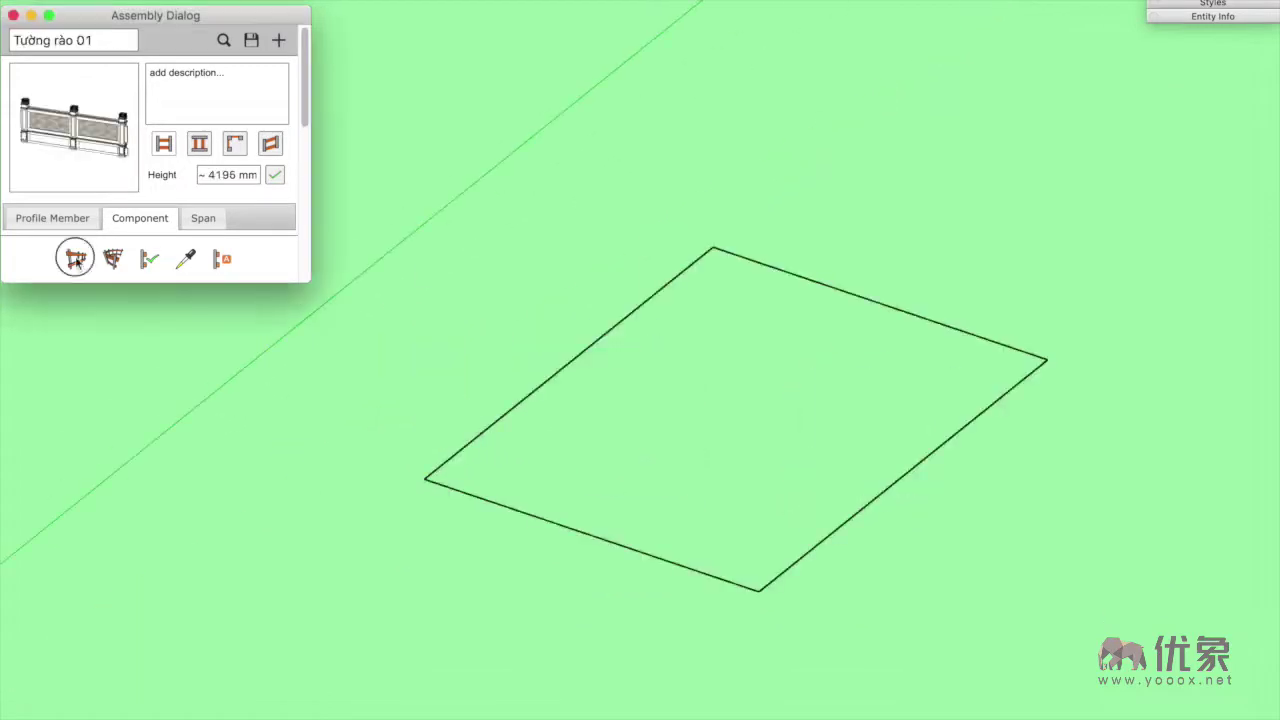
Build a fence along the rectangle's first edge, then switch to the Fence2 design
left_click(424, 478)
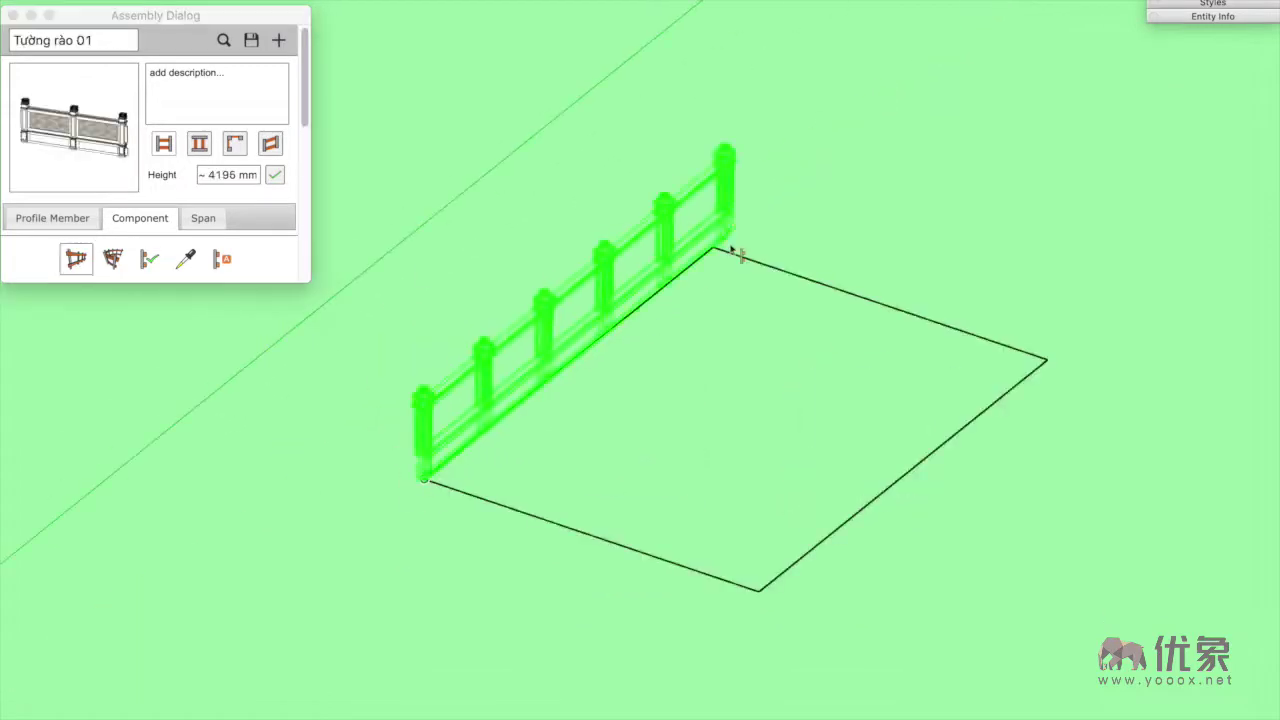
scroll(740, 287, "up", 10)
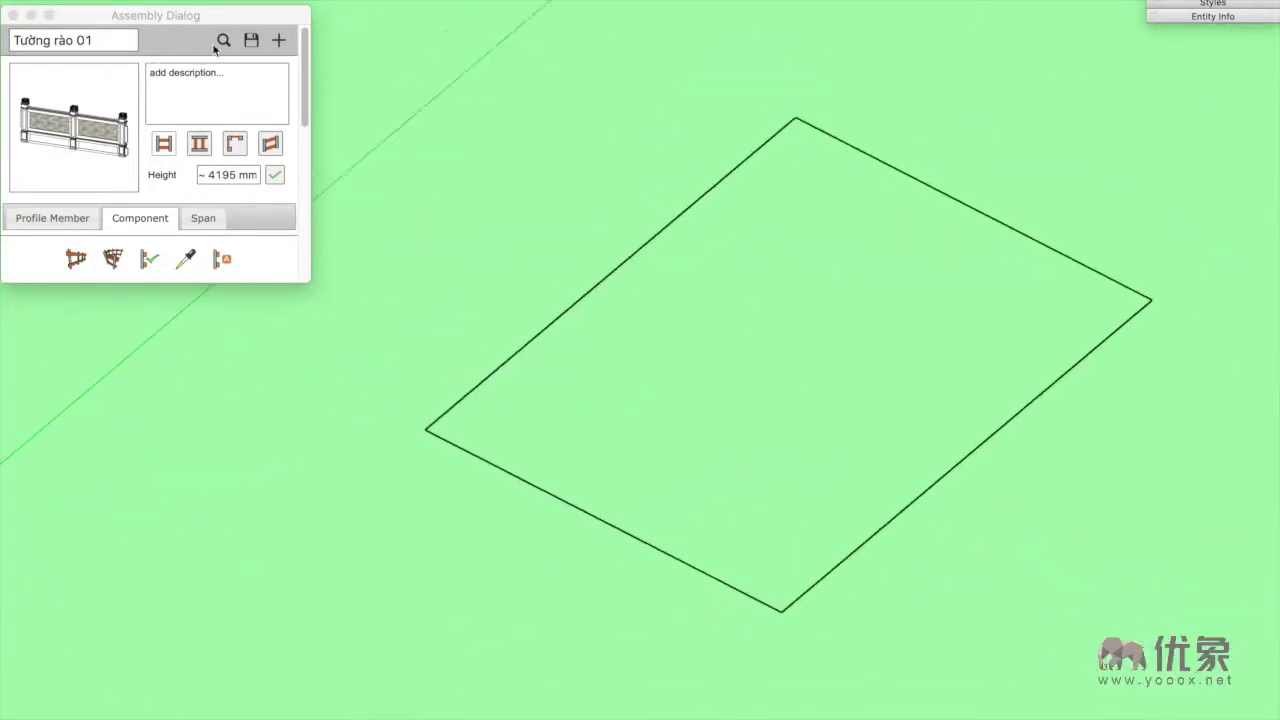
left_click(221, 42)
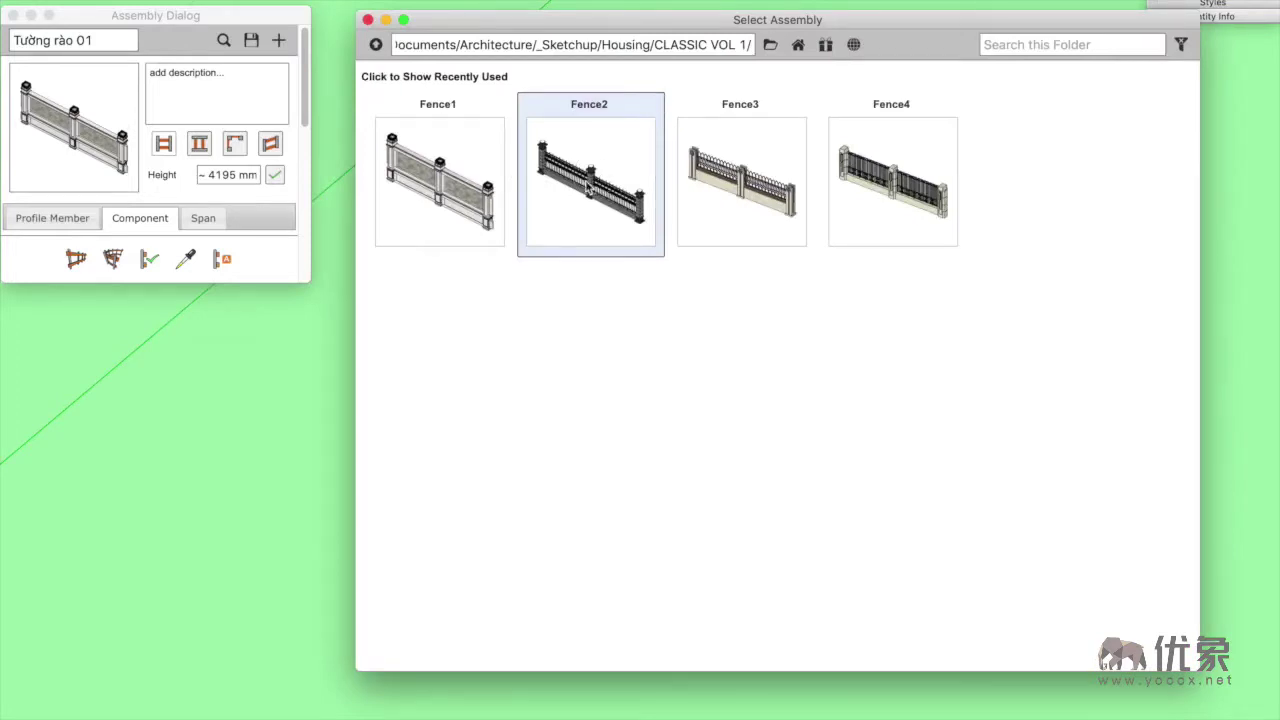
left_click(588, 188)
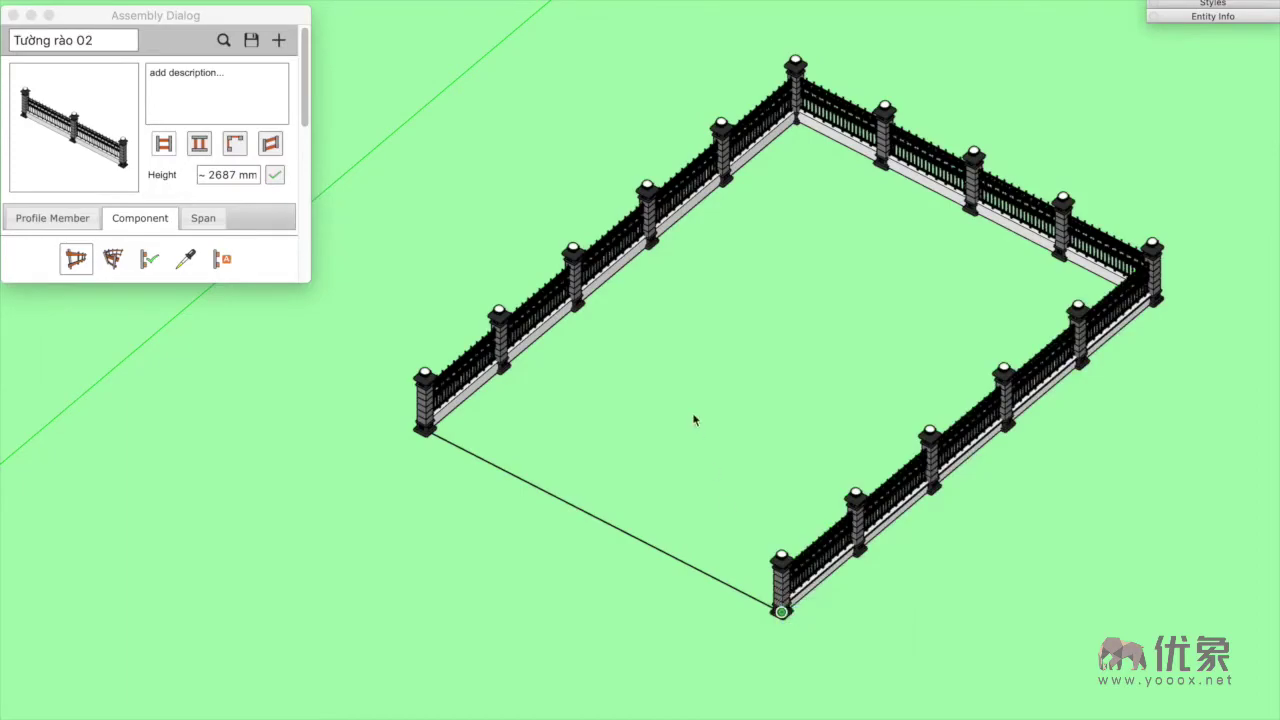
scroll(680, 290, "up", 5)
scroll(690, 322, "up", 5)
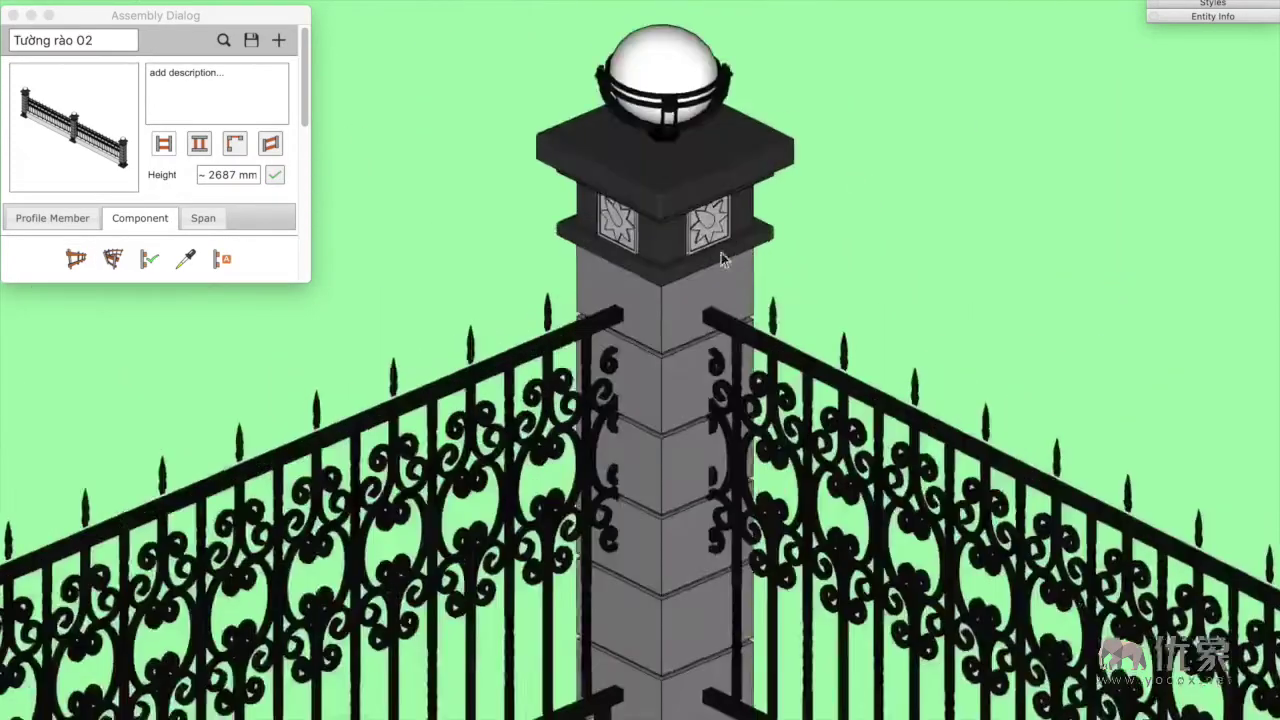
scroll(720, 380, "down", 3)
scroll(751, 420, "down", 3)
Load another fence design, 2200 mm high
left_click(222, 42)
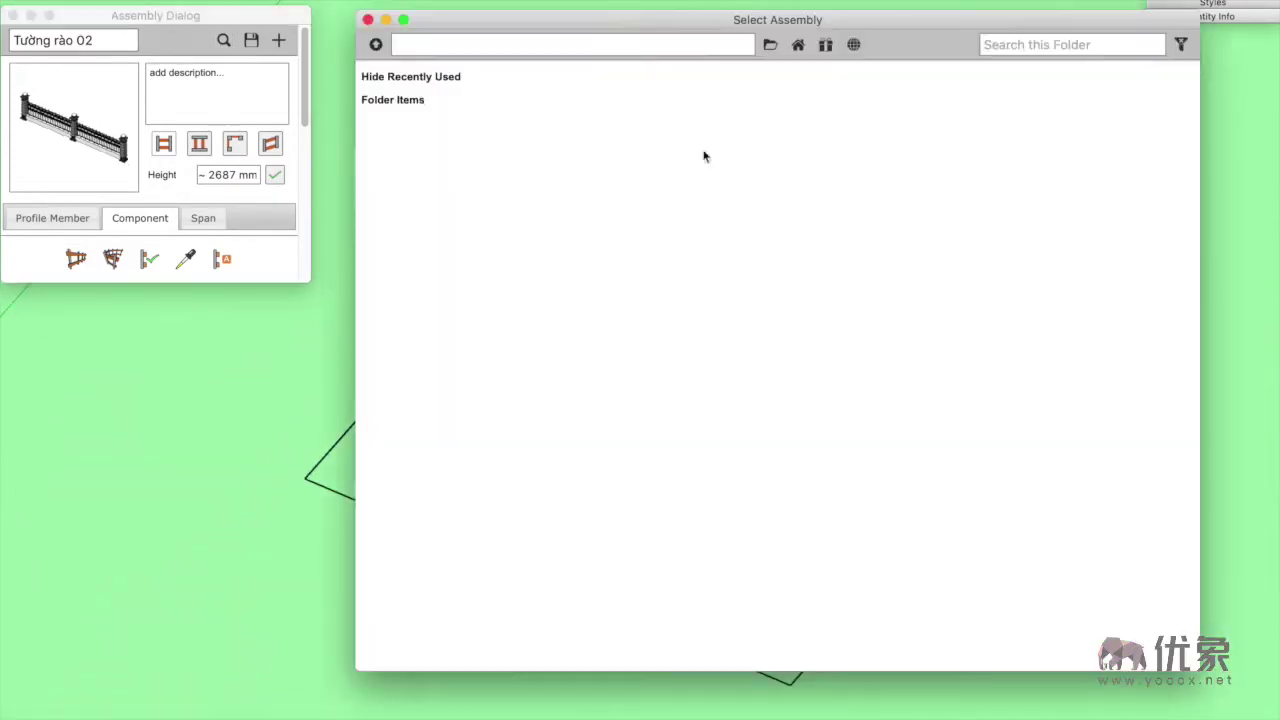
double_click(756, 219)
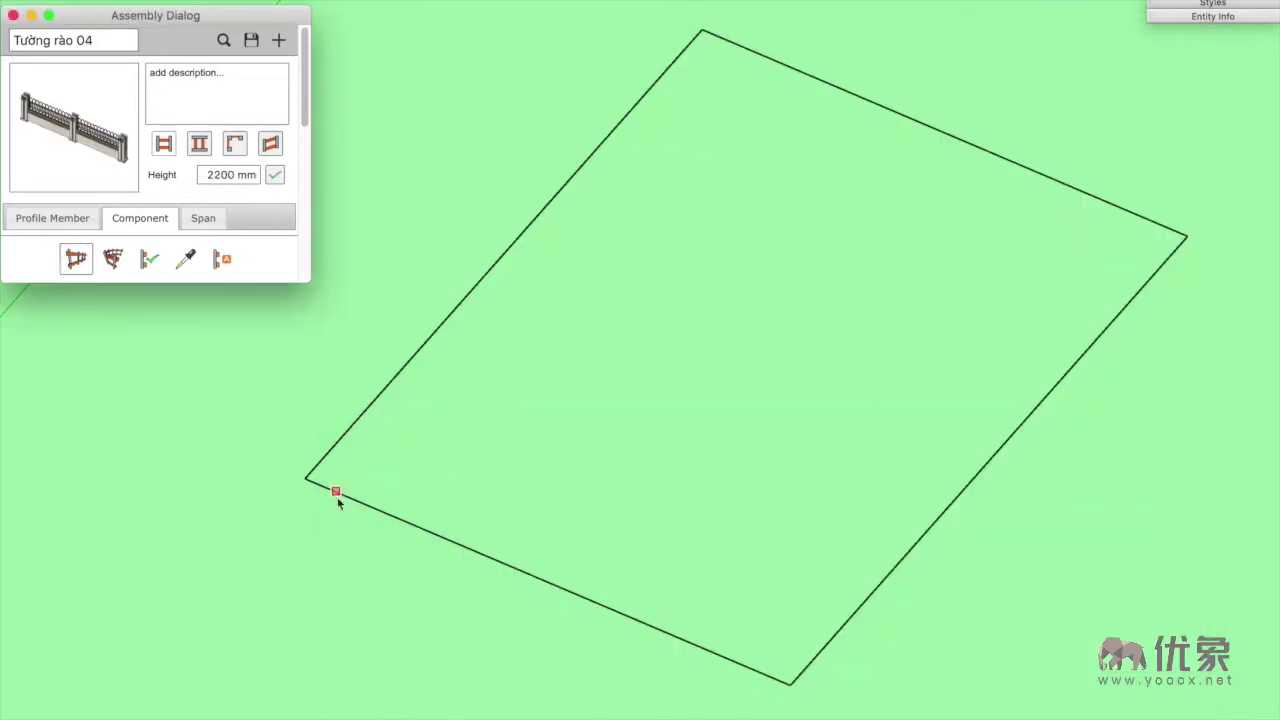
scroll(529, 409, "up", 5)
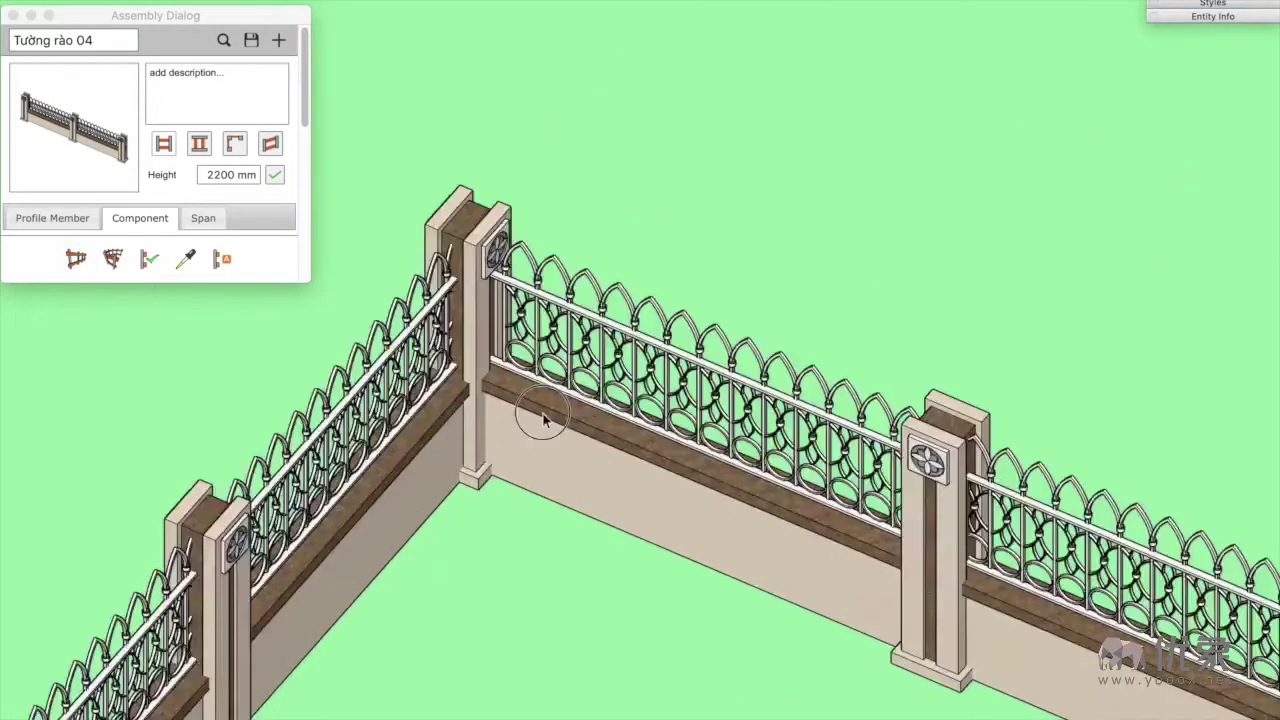
scroll(700, 420, "up", 3)
scroll(766, 414, "down", 3)
scroll(762, 418, "up", 3)
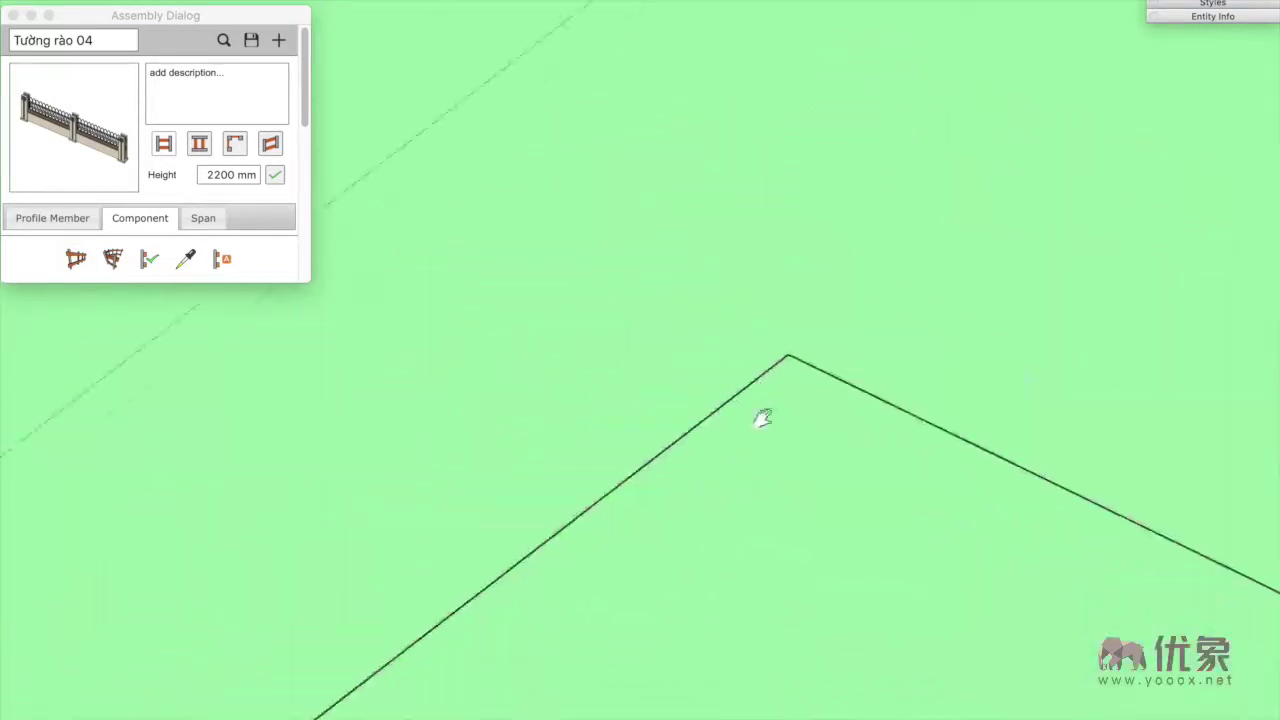
Load the Fence4 design and build it around the rectangle
left_click(224, 43)
double_click(855, 236)
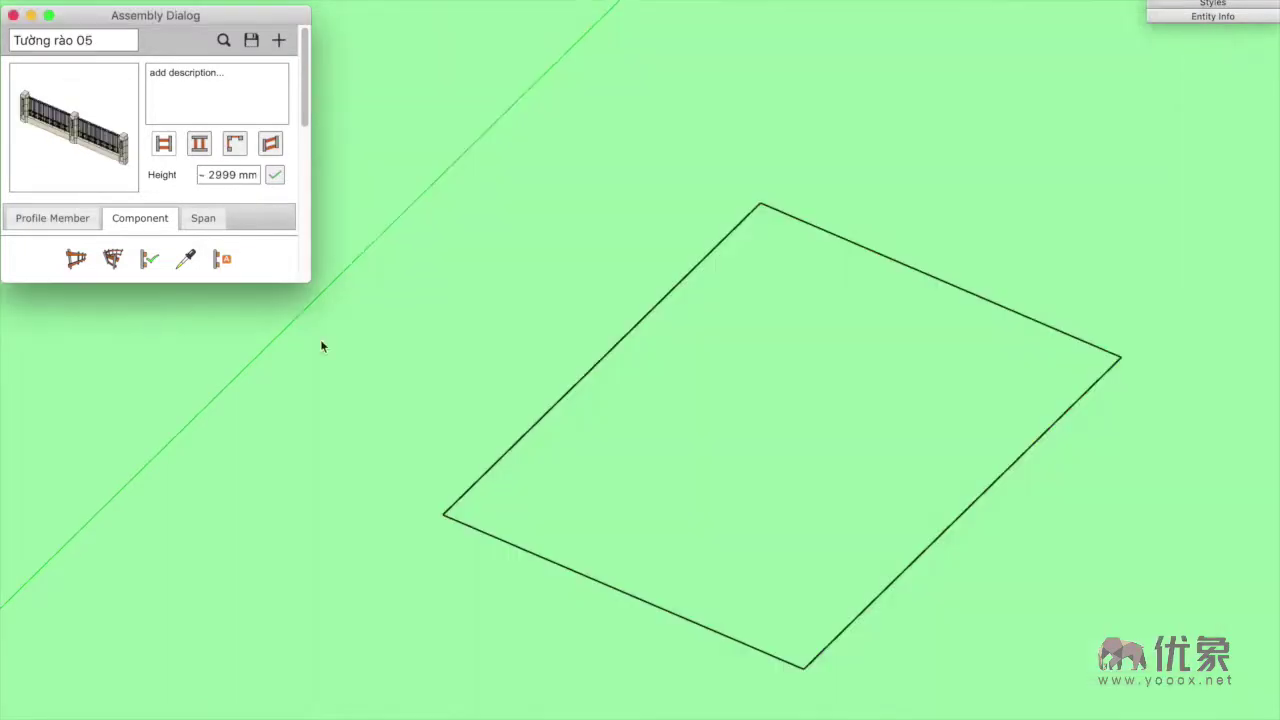
left_click(689, 262)
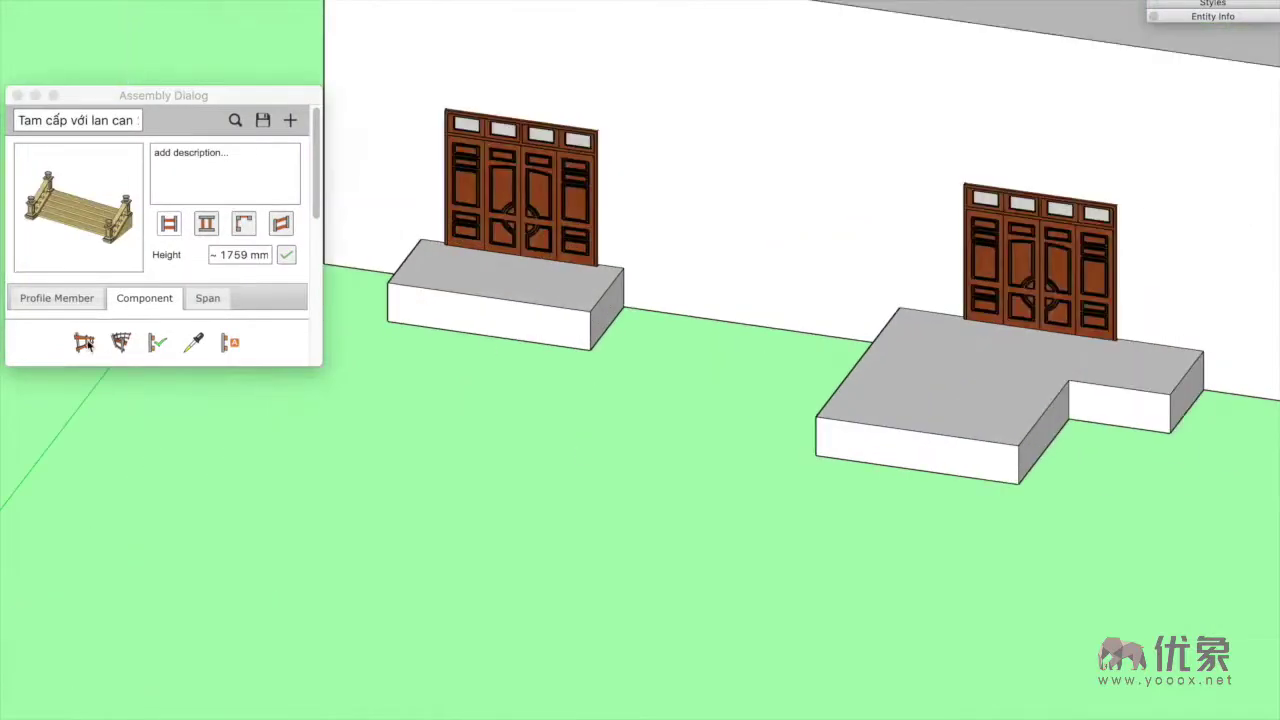
Place balustraded stairs in front of the platform and along the rounded platform's curved edge
left_click(868, 347)
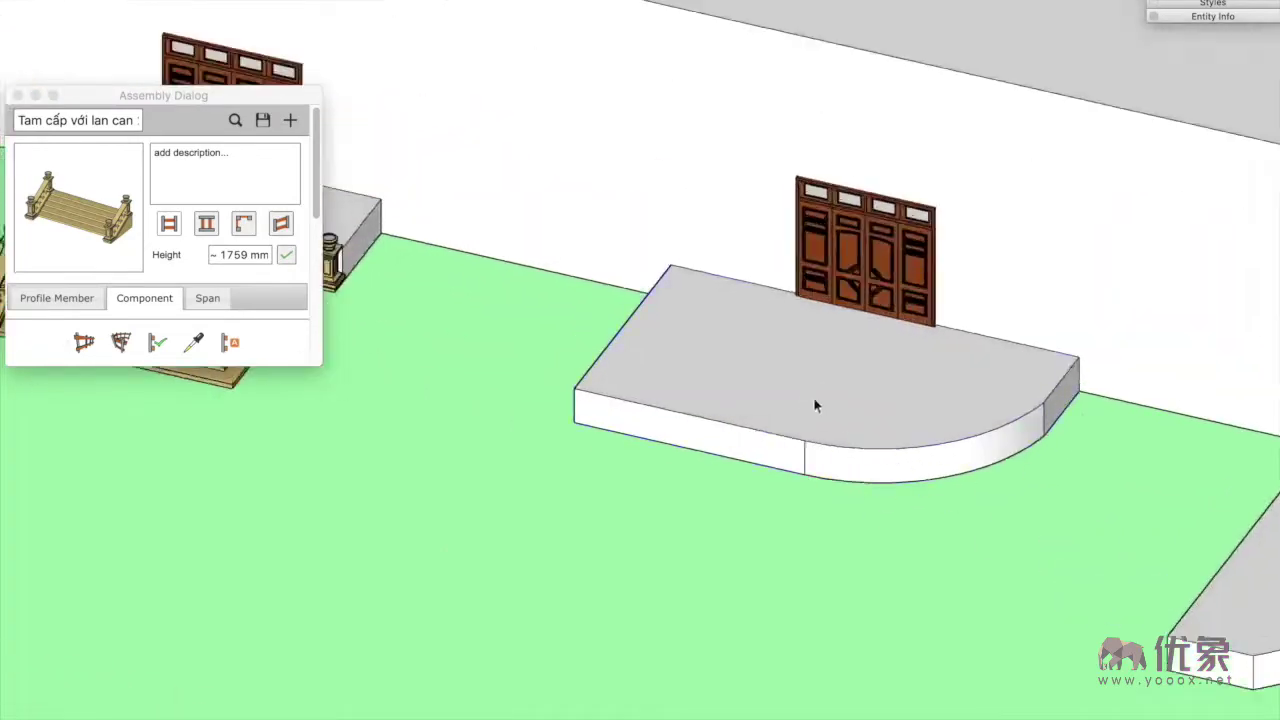
double_click(845, 452)
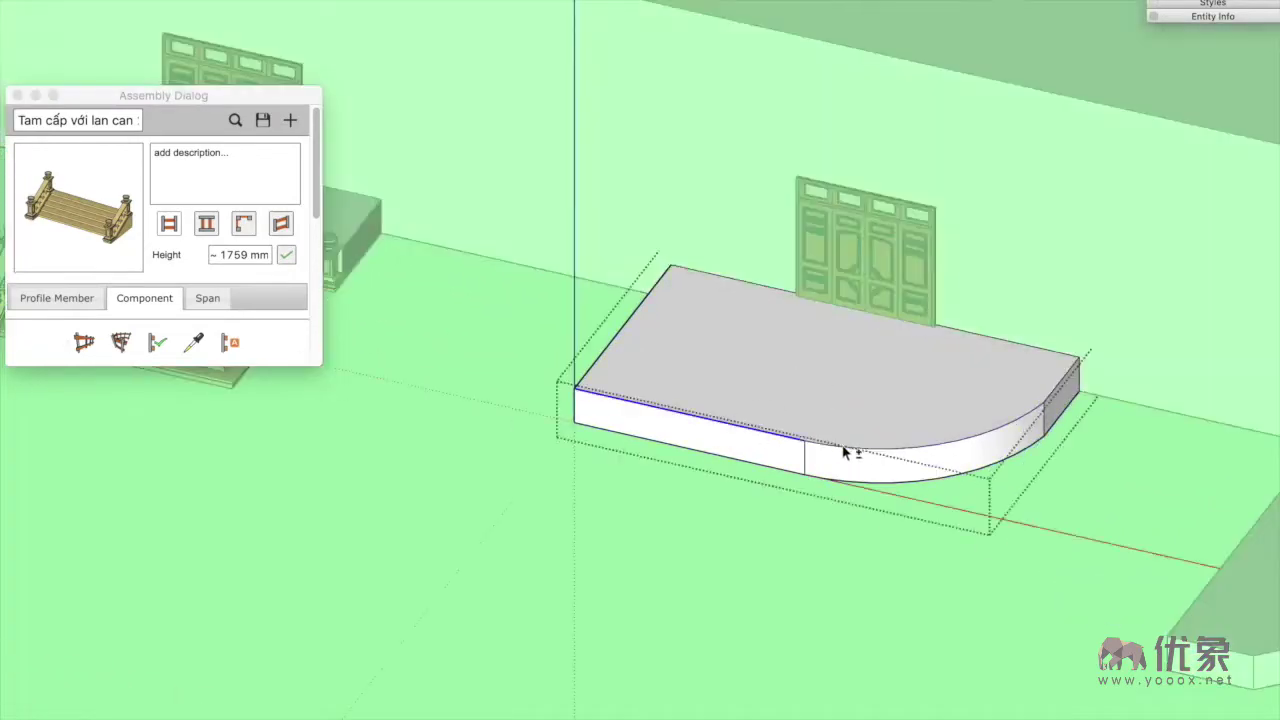
left_click(143, 347)
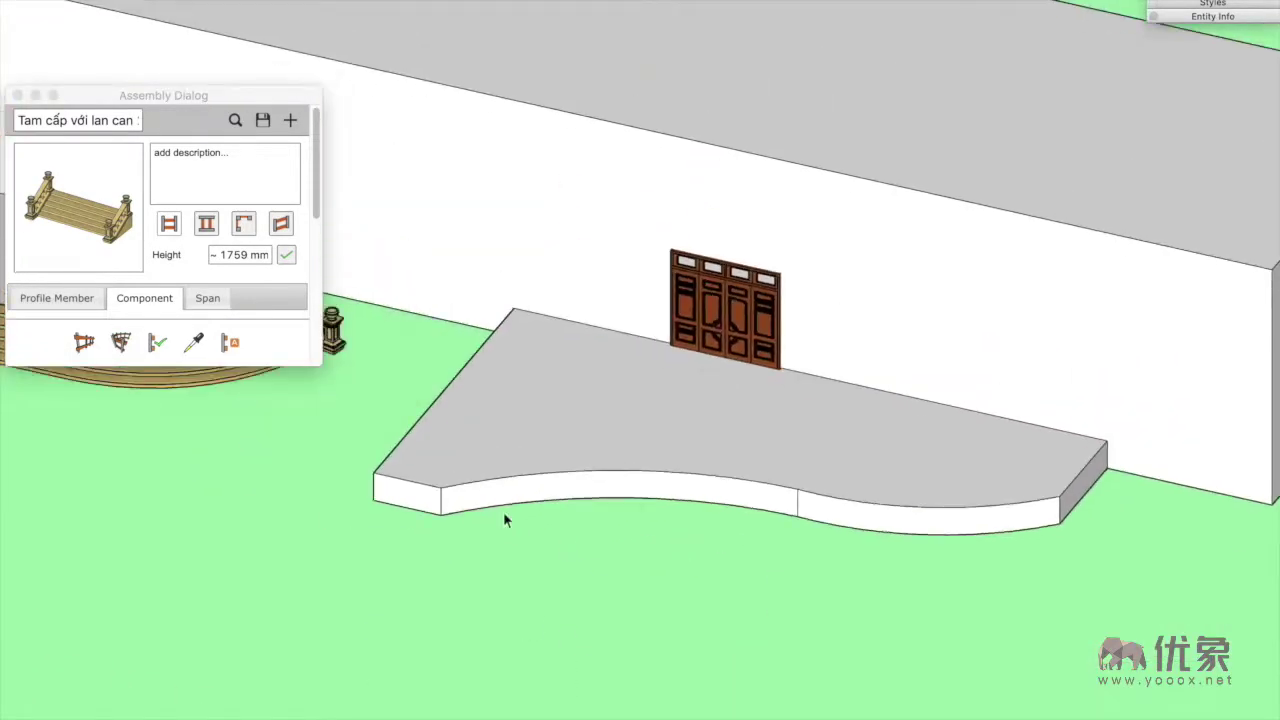
double_click(405, 488)
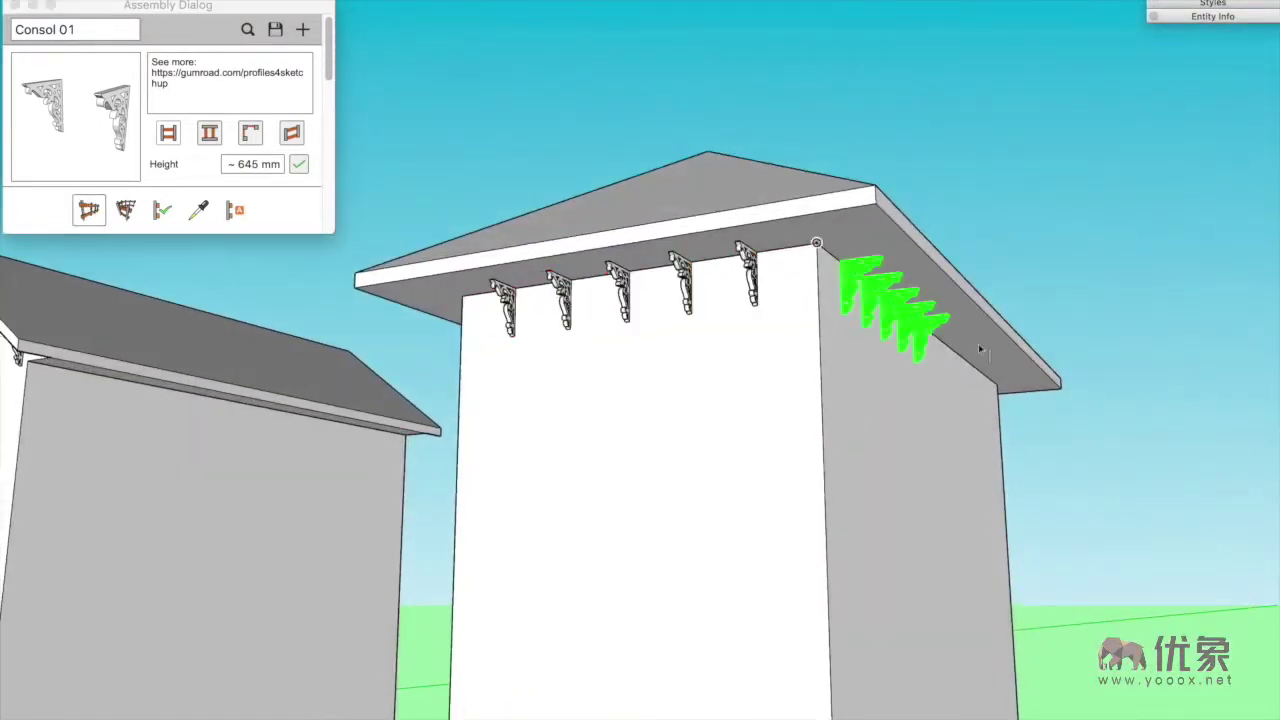
Place bracket rows under the right side eave, the left house's eave and the right house's eave
left_click(978, 343)
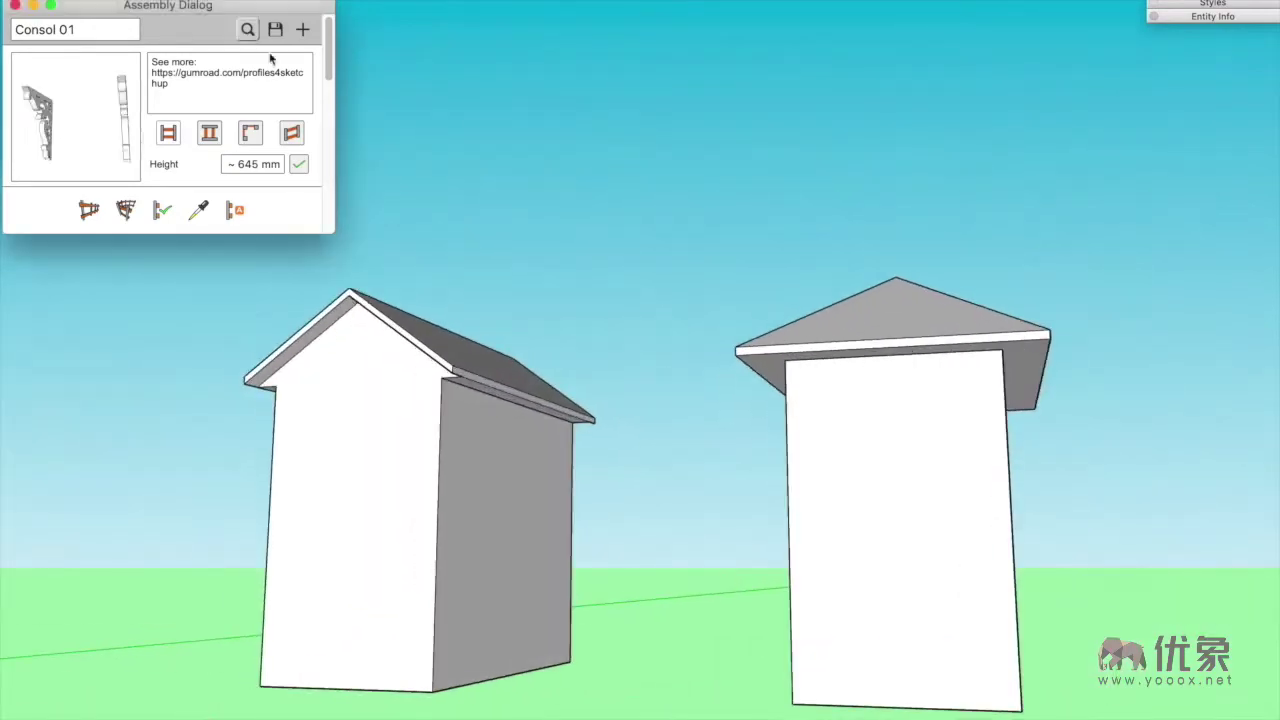
left_click(89, 209)
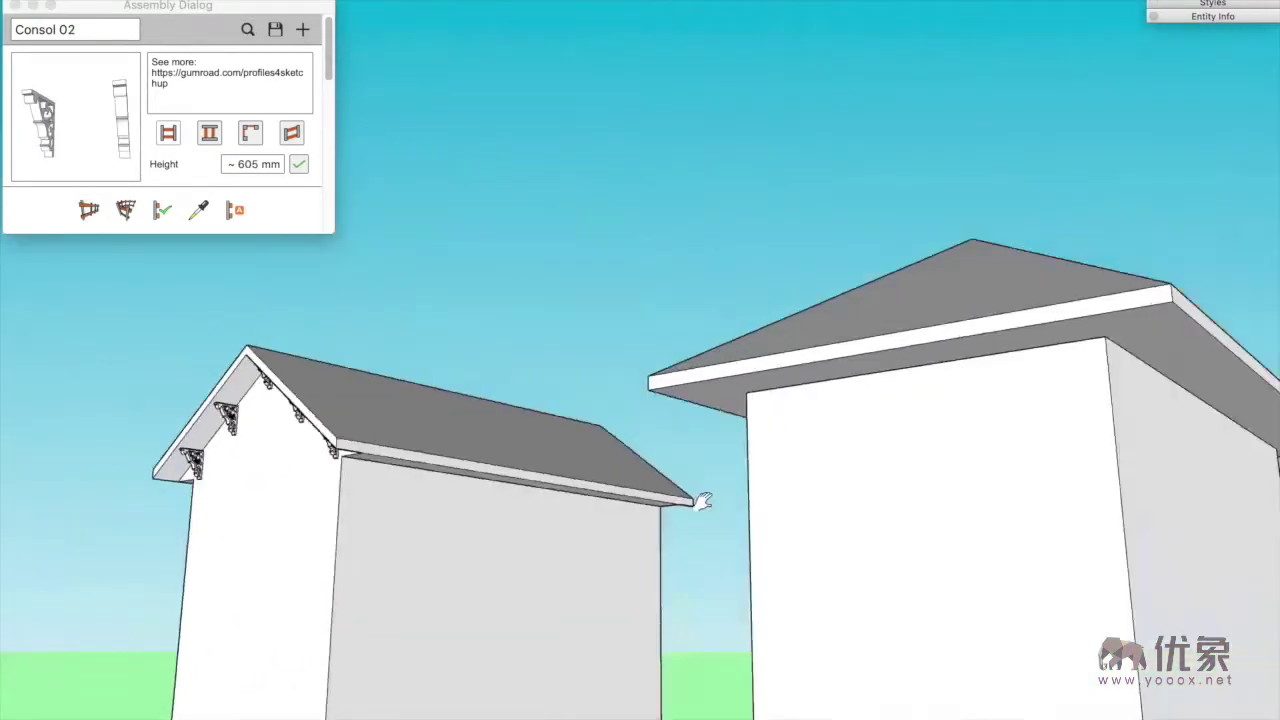
left_click(480, 423)
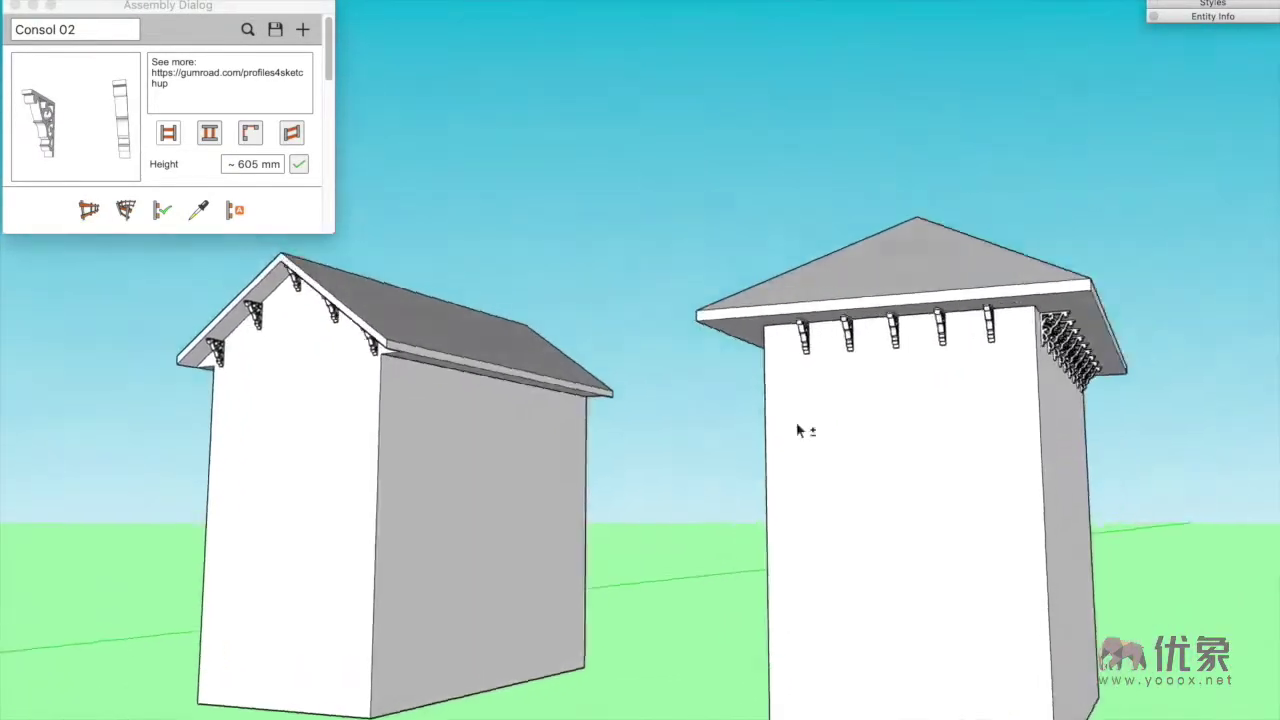